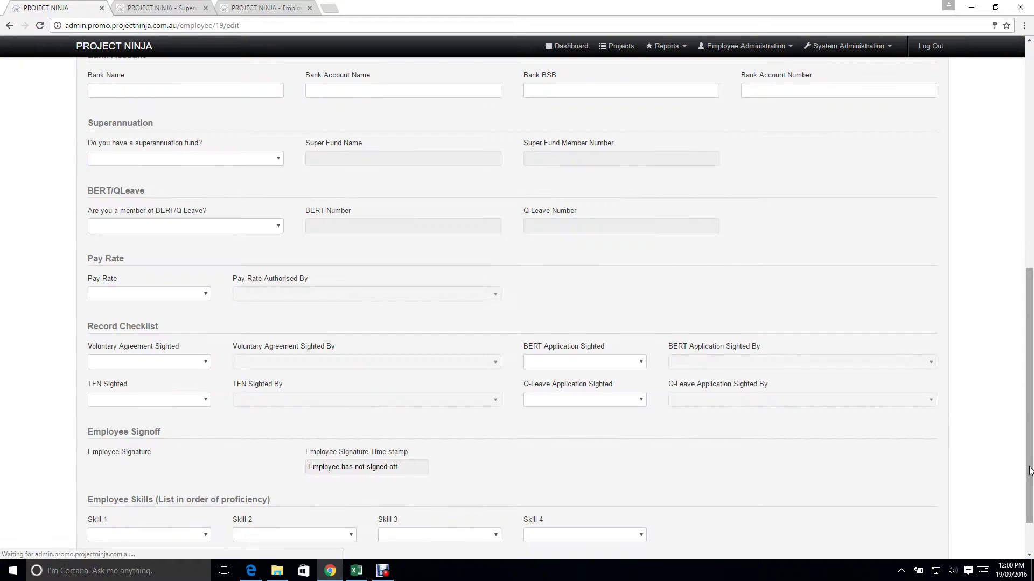
Review the employee's user account and access settings and save the record.
left_click_drag(1029, 360, 1028, 118)
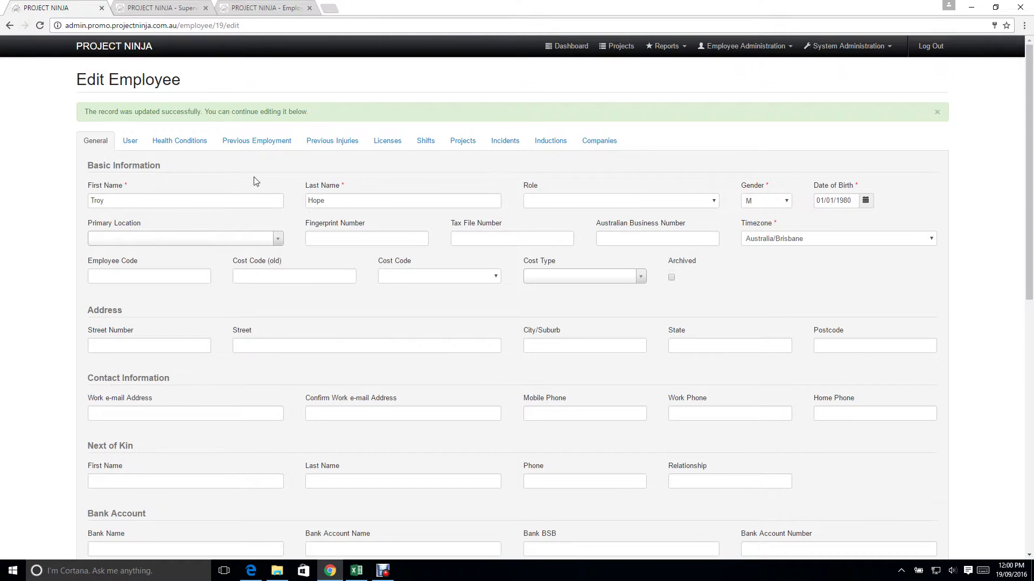
left_click(123, 141)
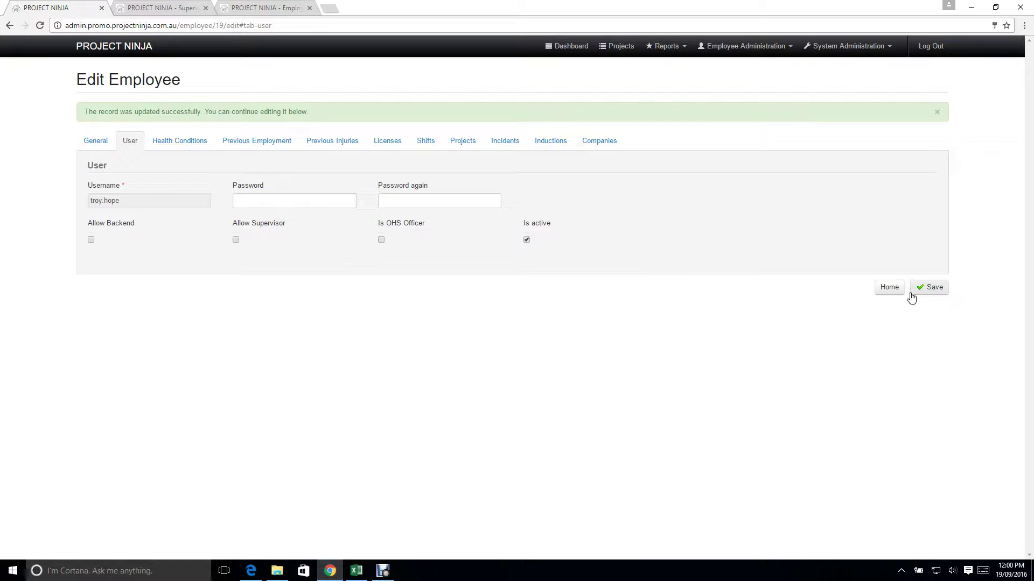
left_click(930, 290)
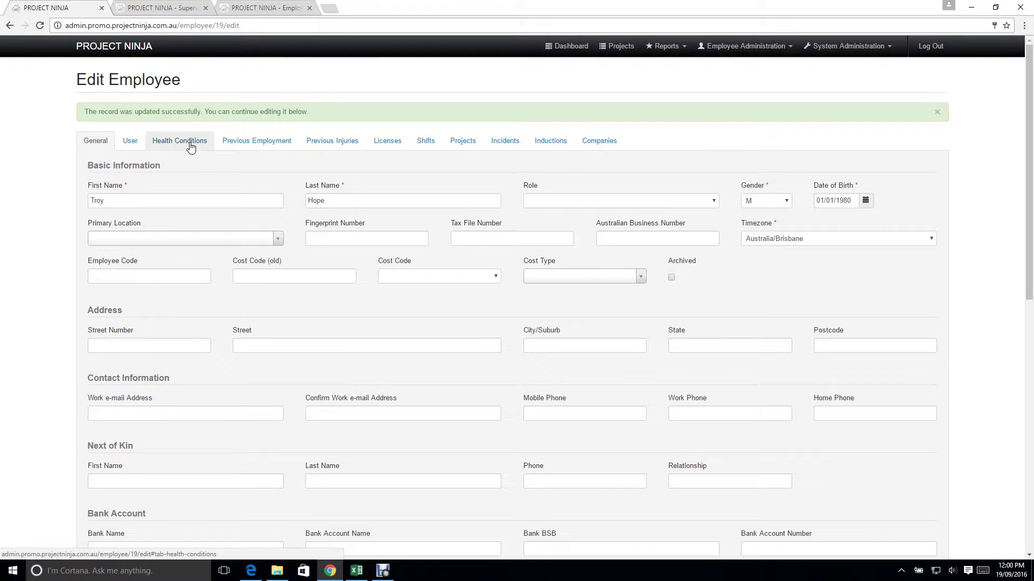
Review the employee's sections from Health Conditions through Inductions and save the record.
left_click(191, 146)
left_click(262, 145)
left_click(328, 144)
left_click(391, 142)
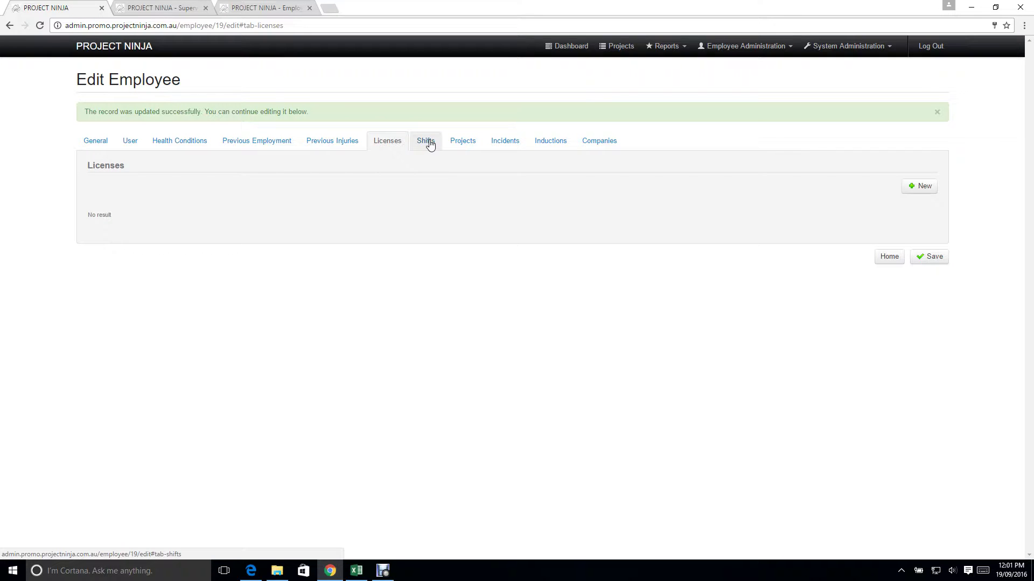
left_click(430, 145)
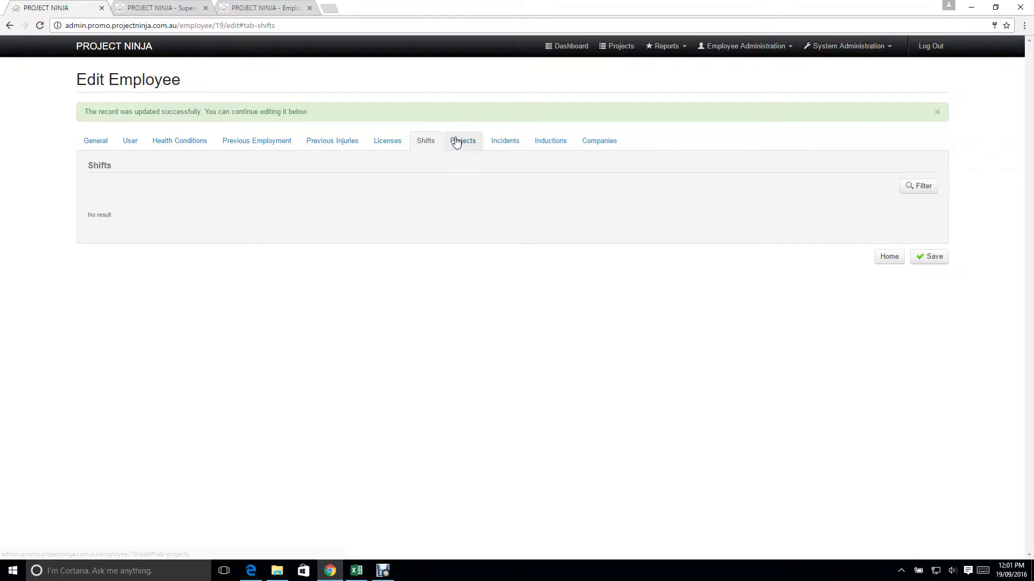
left_click(456, 142)
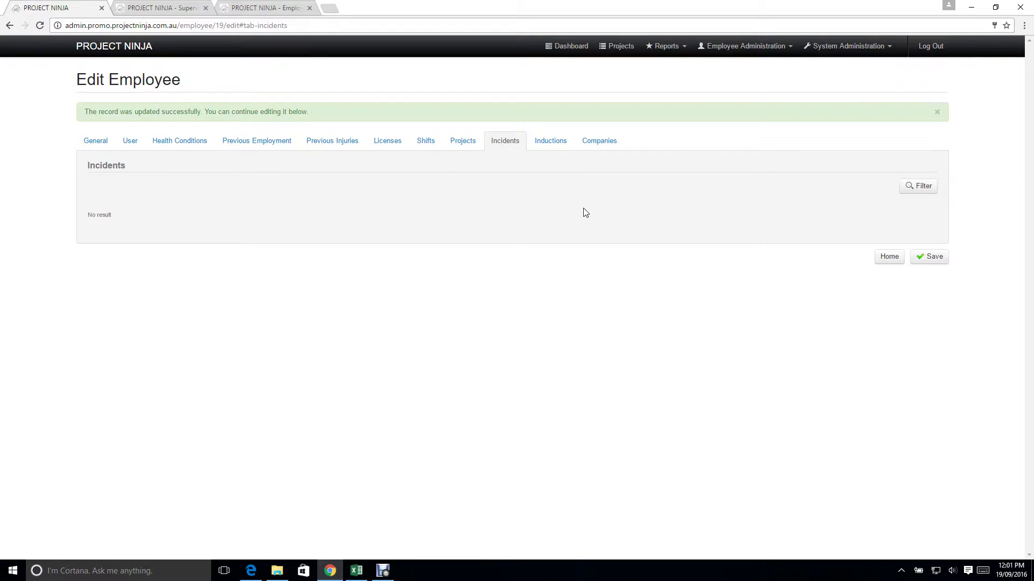
left_click(550, 142)
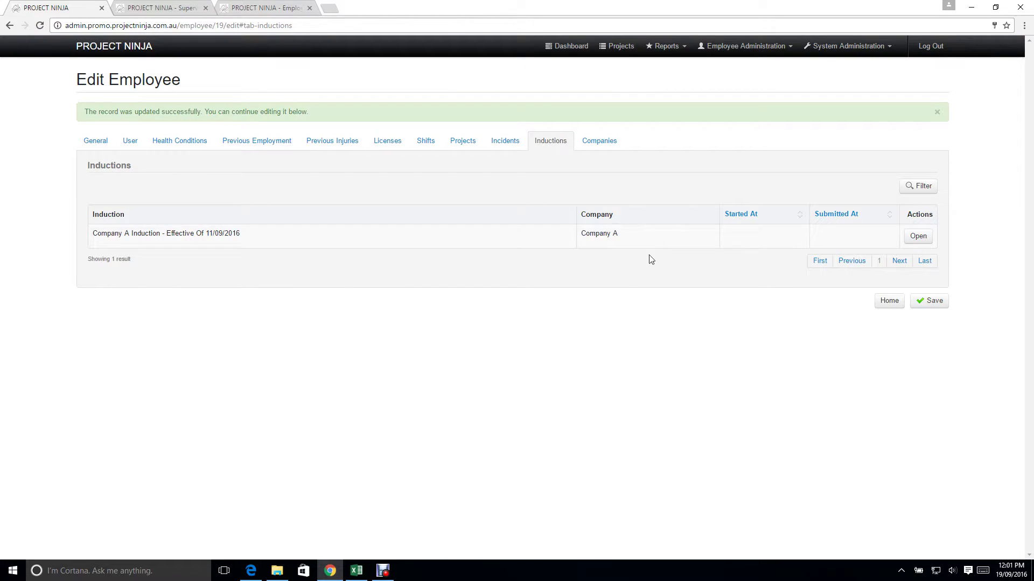
left_click(927, 300)
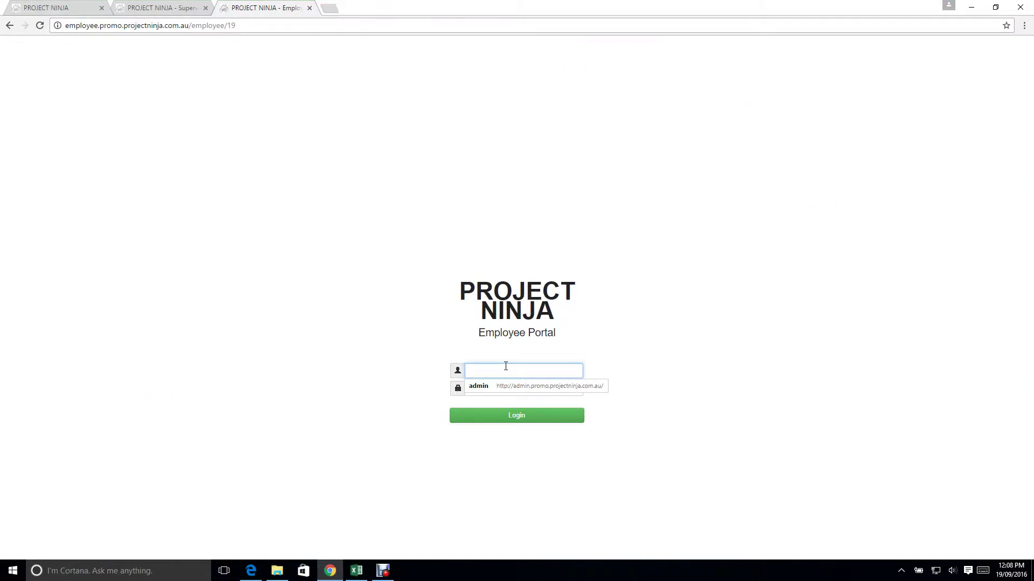
Log in to the Employee Portal by entering the employee's username and account password.
type("troy")
key("Down")
key("Tab")
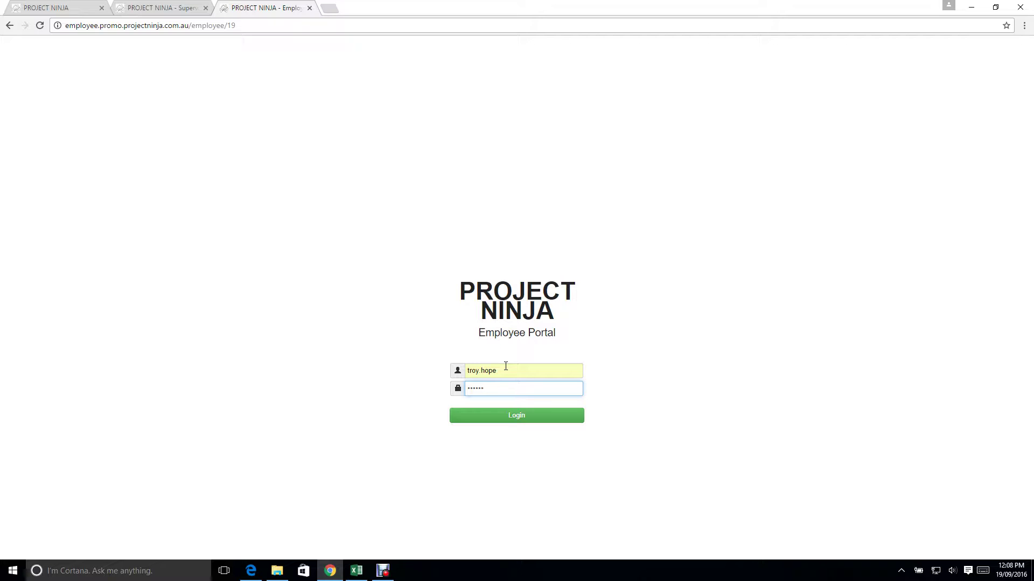
left_click(514, 418)
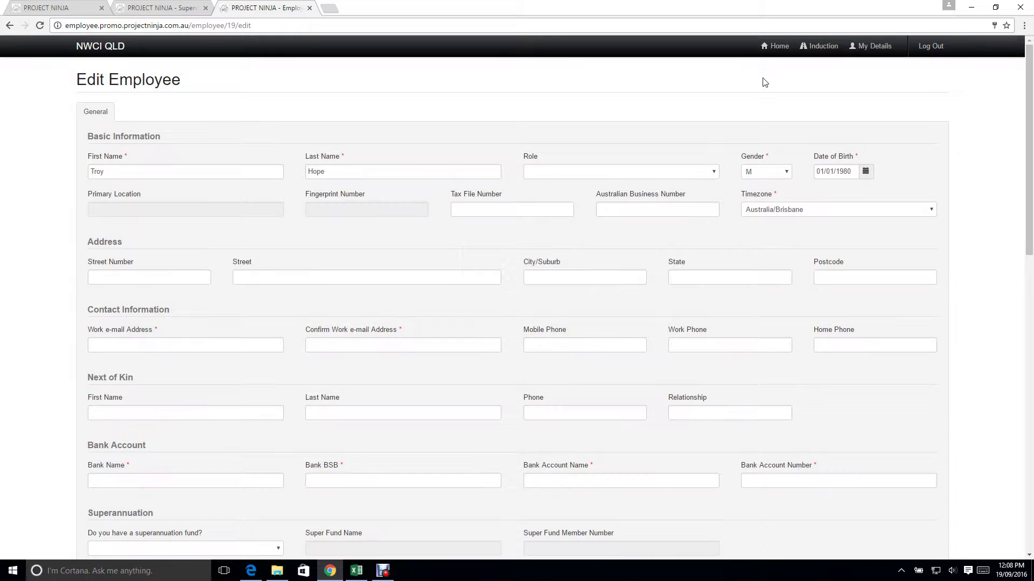
Open the Company A induction from the home notices, record a signature for having read its pages, and return home.
left_click(773, 51)
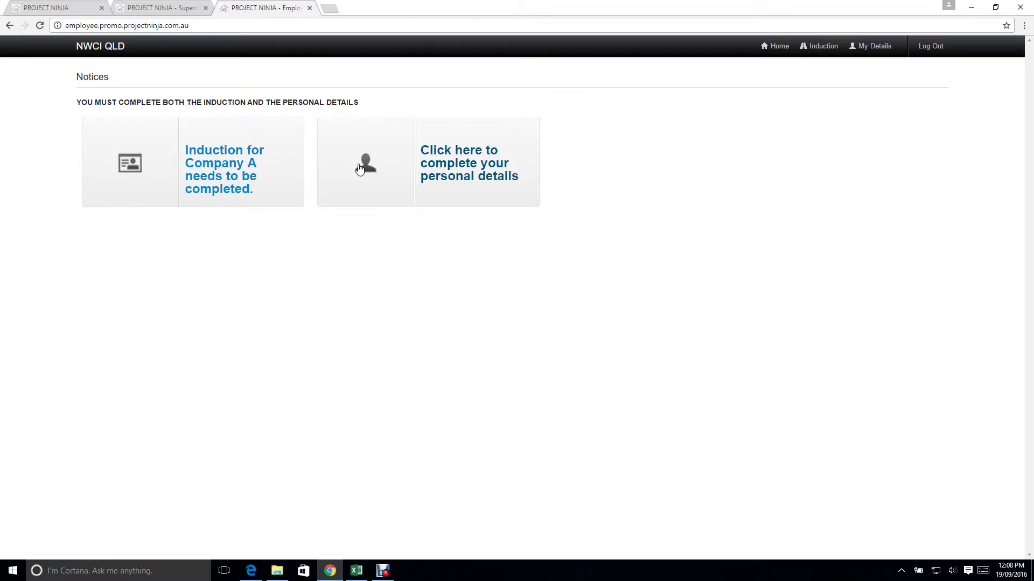
left_click(296, 202)
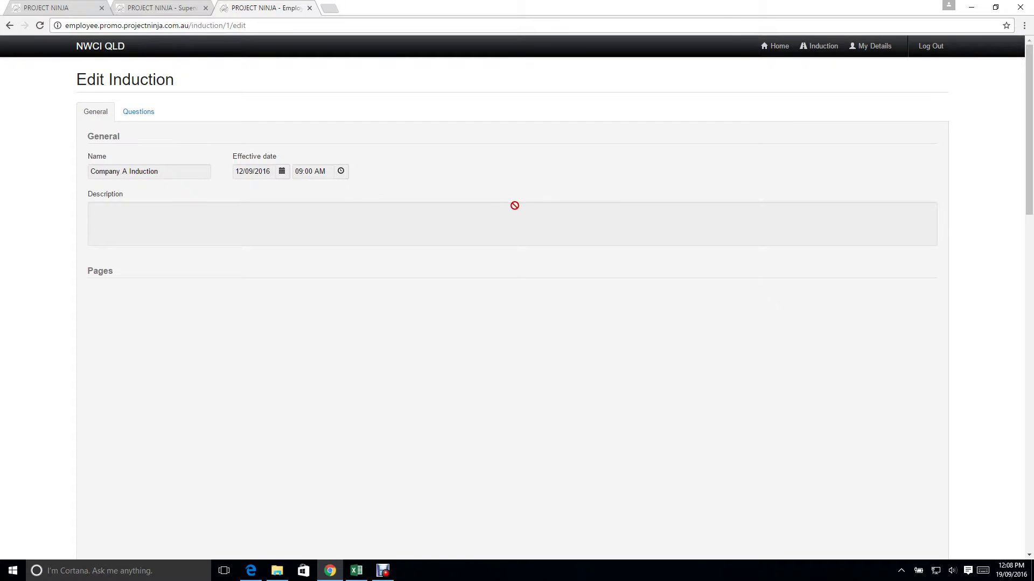
scroll(508, 205, "down", 15)
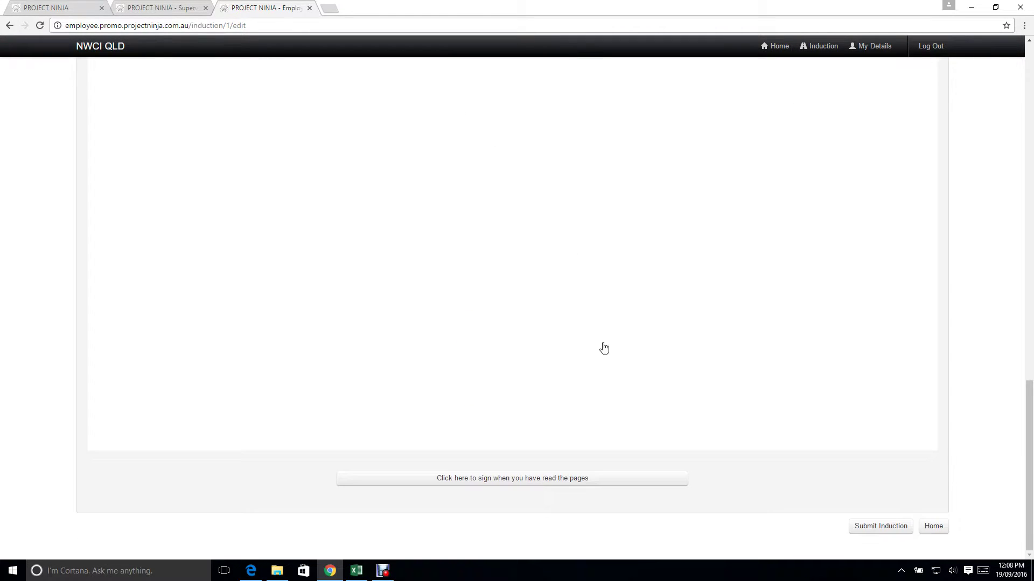
left_click(562, 480)
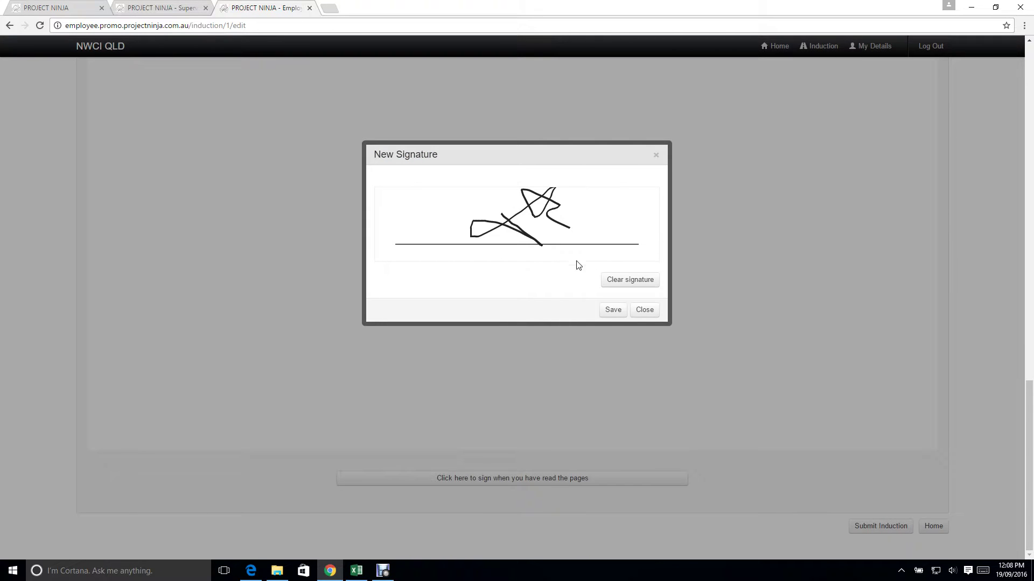
left_click(620, 311)
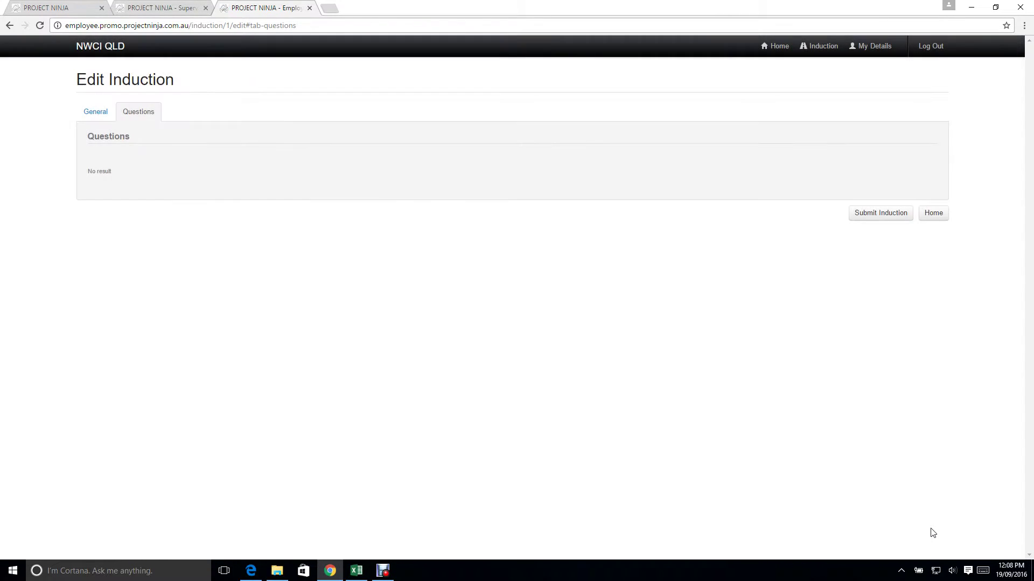
left_click(937, 213)
left_click(561, 87)
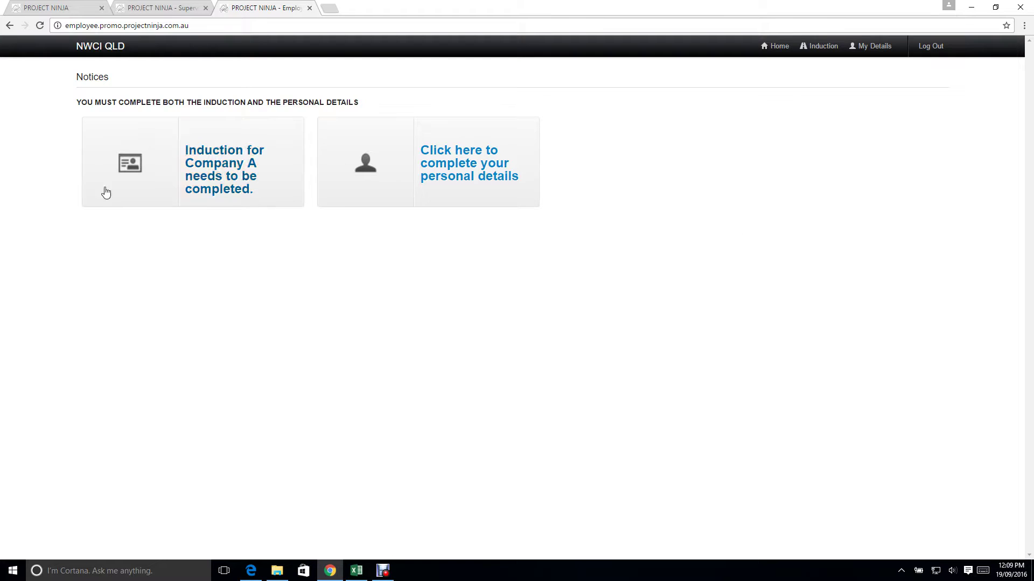
Open the personal details form and examine its sections, from basic information to signoff and employee skills.
left_click(457, 189)
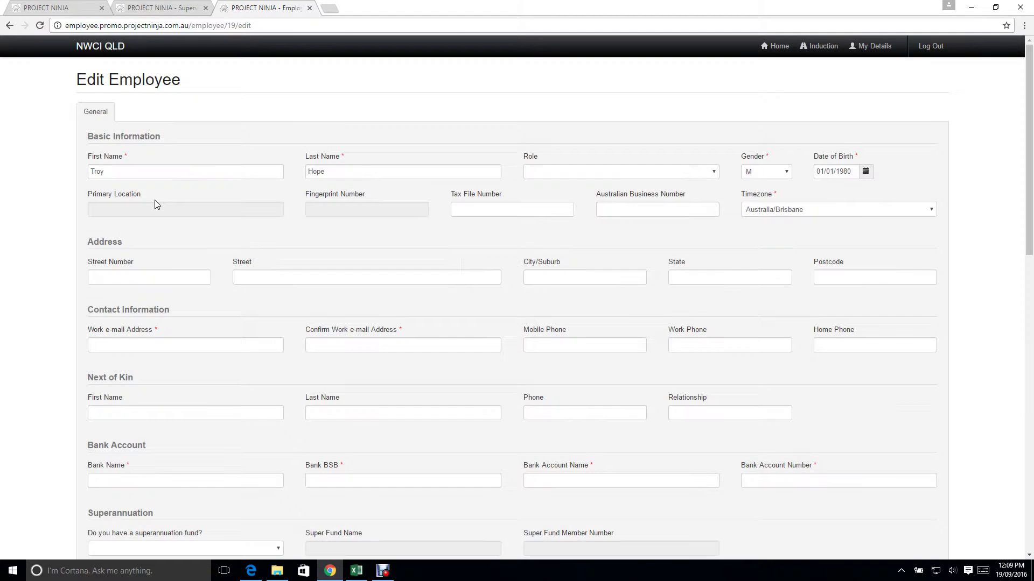
scroll(209, 241, "down", 1)
scroll(209, 241, "down", 2)
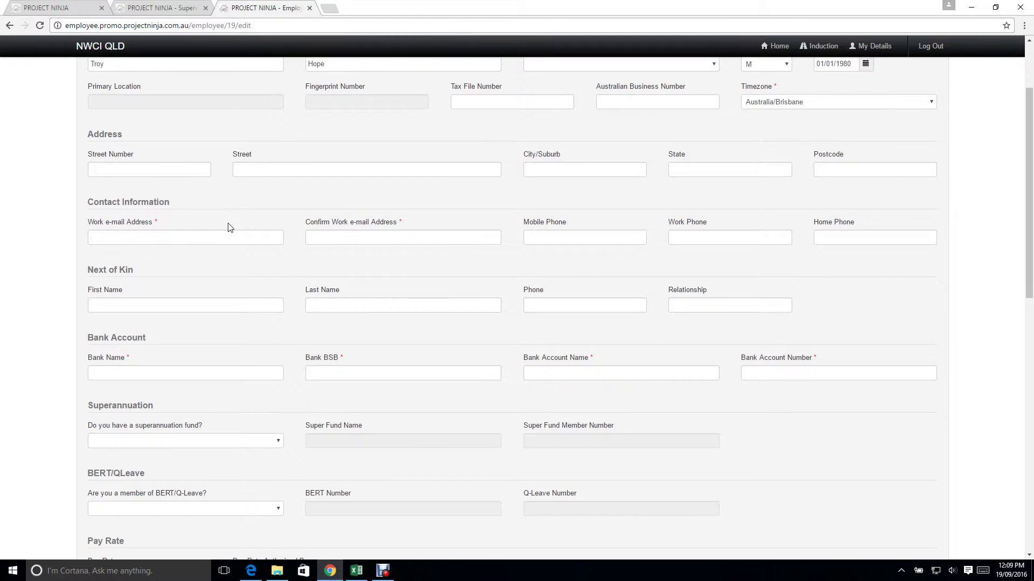
scroll(283, 300, "down", 1)
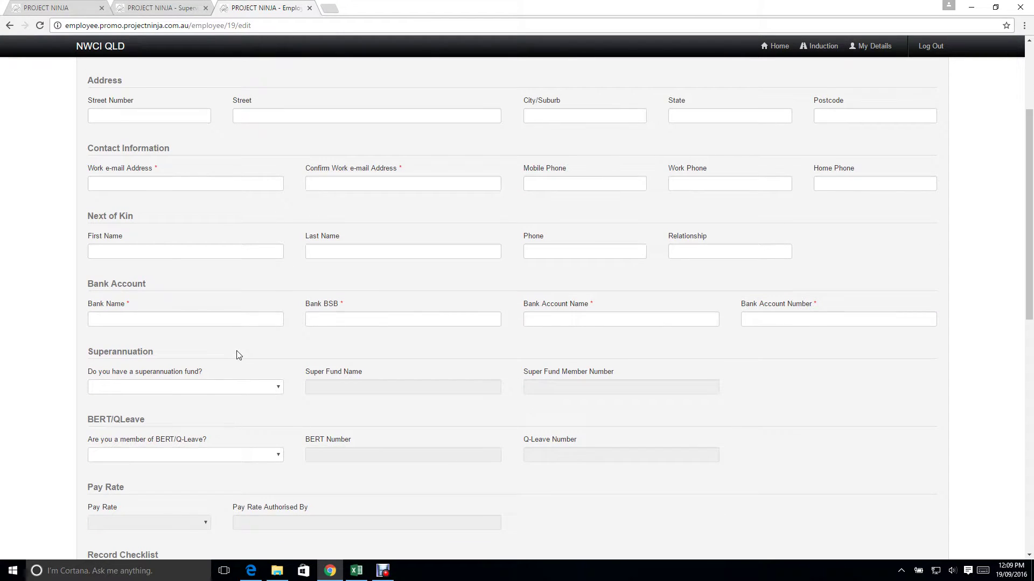
scroll(239, 356, "down", 2)
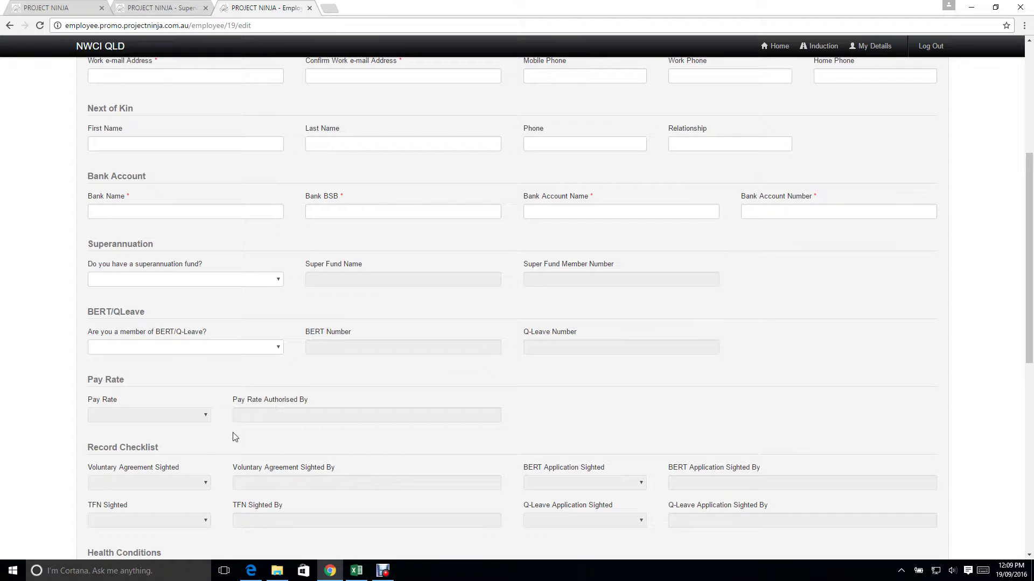
scroll(240, 432, "down", 5)
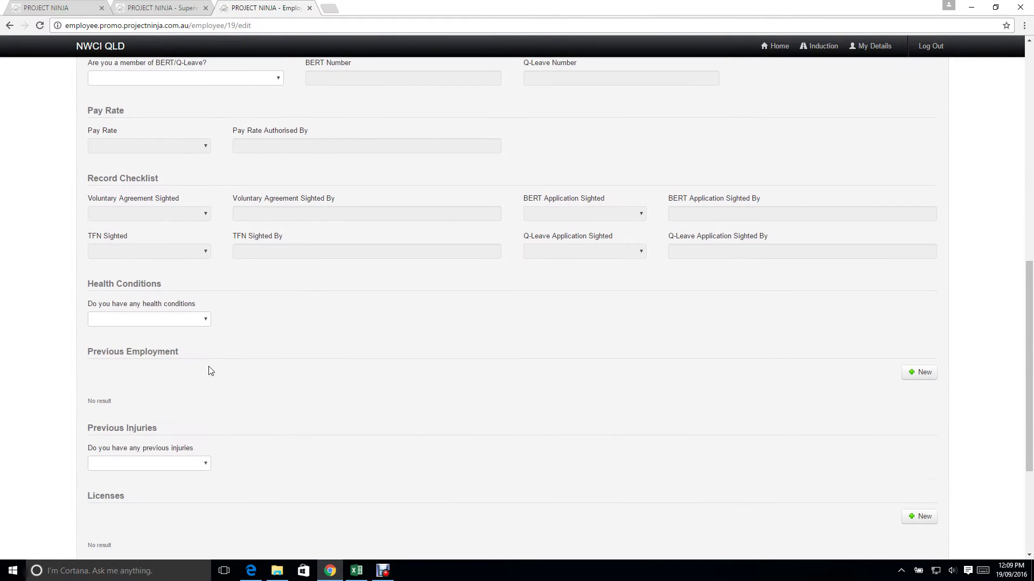
scroll(341, 468, "down", 3)
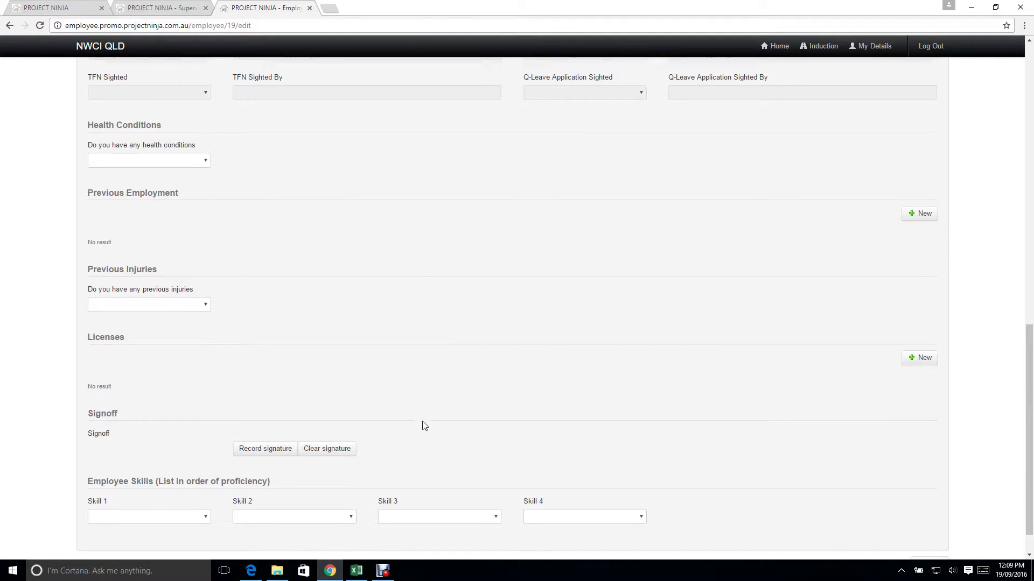
scroll(423, 426, "up", 8)
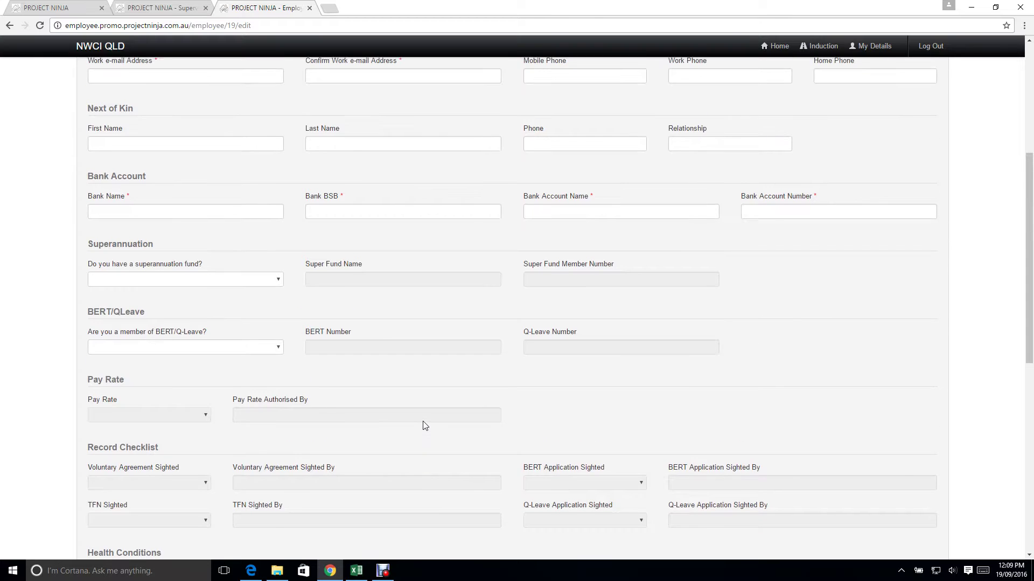
scroll(418, 392, "up", 1)
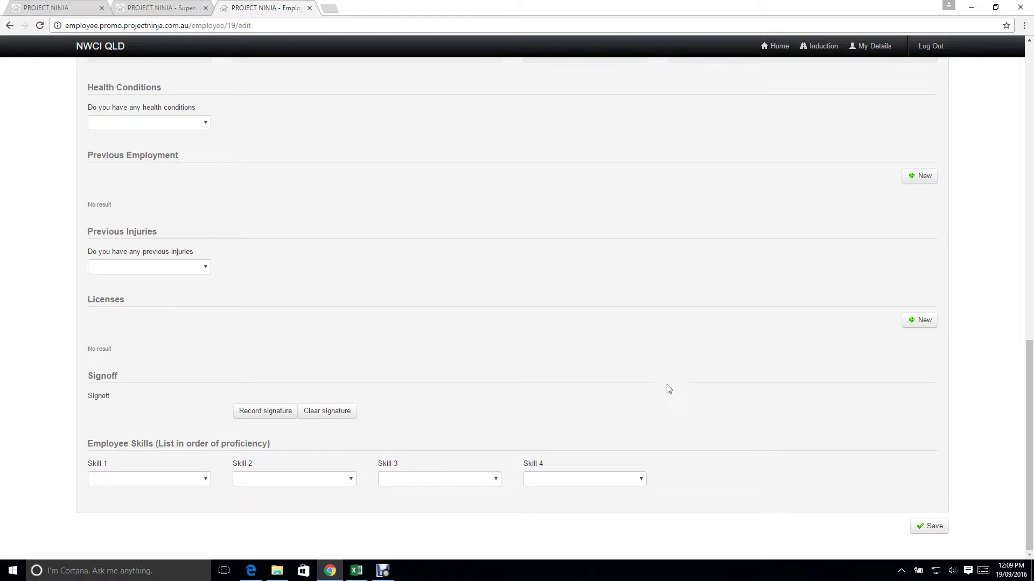
Record a handwritten signature in the Signoff section of the employee's personal details.
left_click(932, 526)
left_click(604, 87)
scroll(644, 380, "up", 3)
scroll(508, 459, "down", 3)
left_click(269, 412)
left_click_drag(520, 215, 559, 247)
left_click(613, 275)
Try to save the signed personal details form and check it for required fields.
scroll(975, 515, "down", 2)
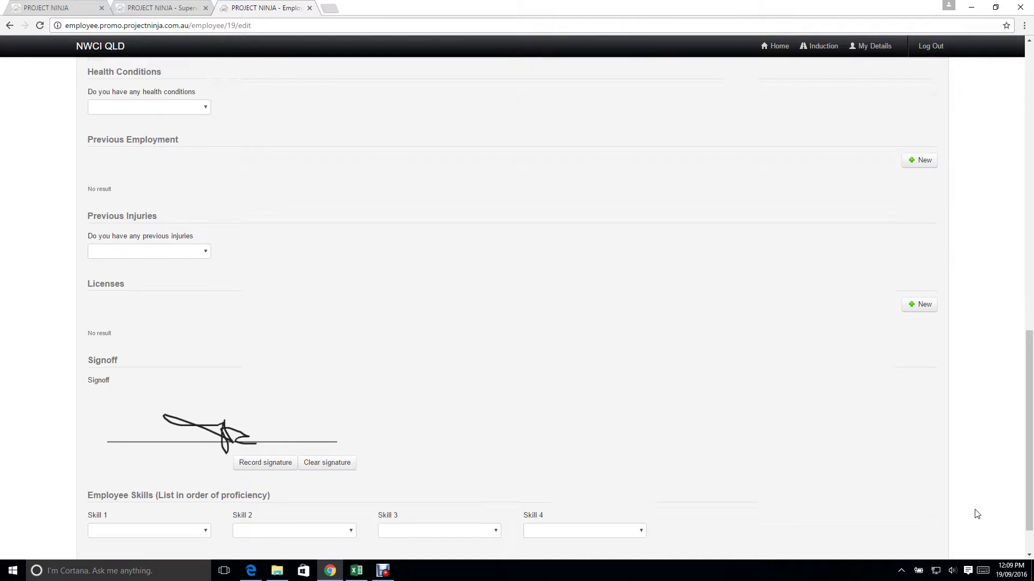
left_click(933, 526)
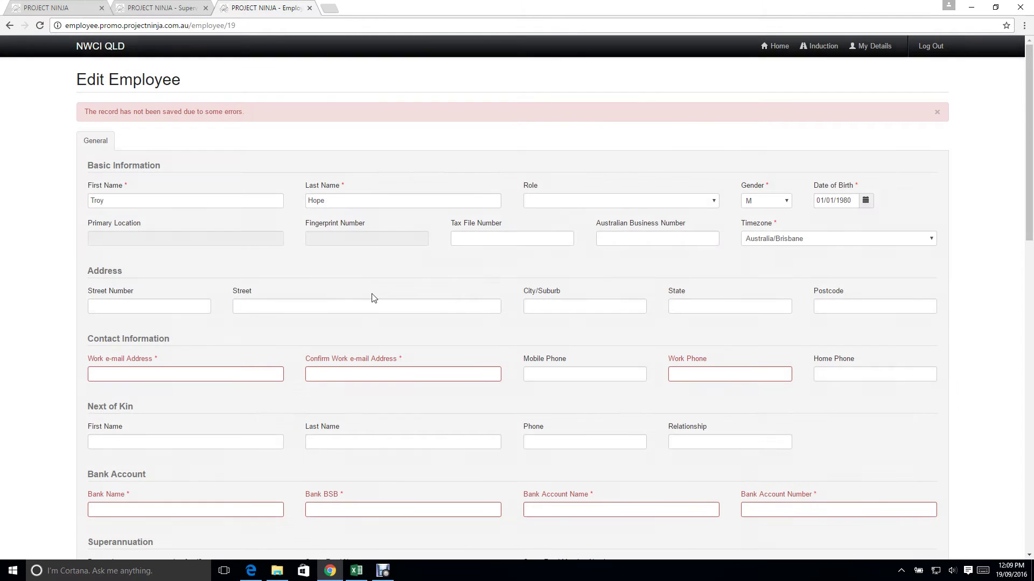
mouse_move(230, 374)
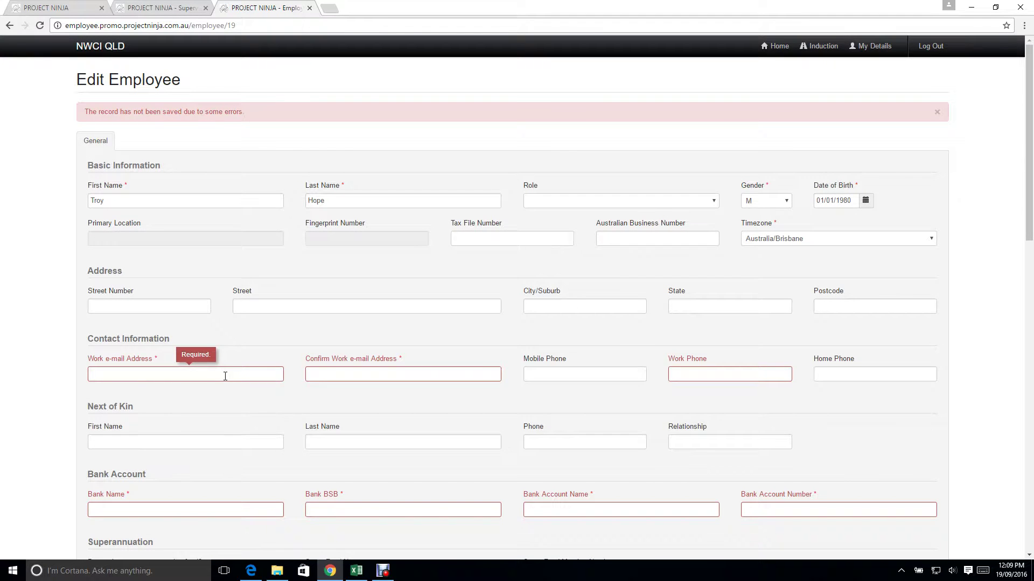
scroll(225, 376, "down", 5)
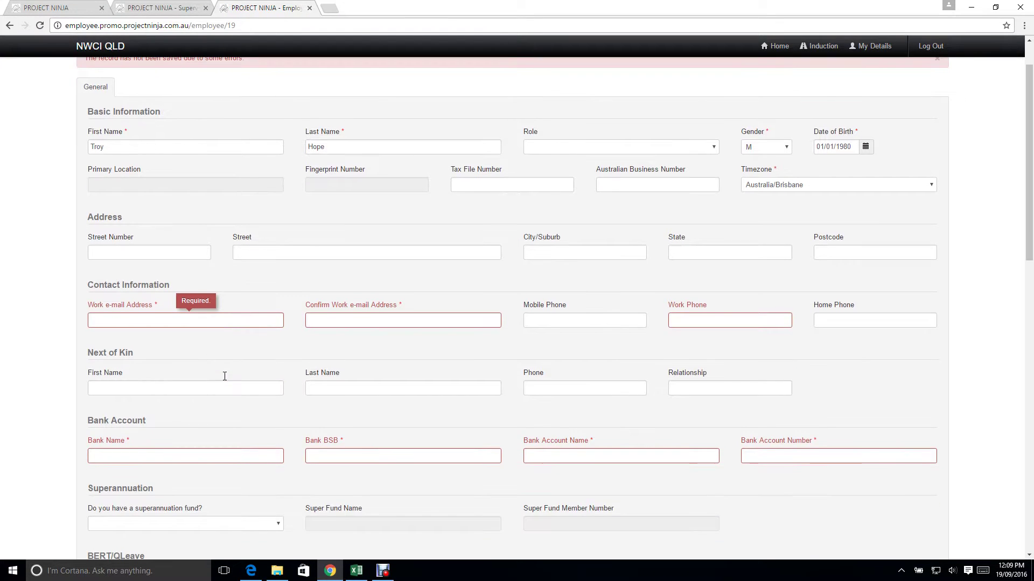
scroll(958, 517, "down", 12)
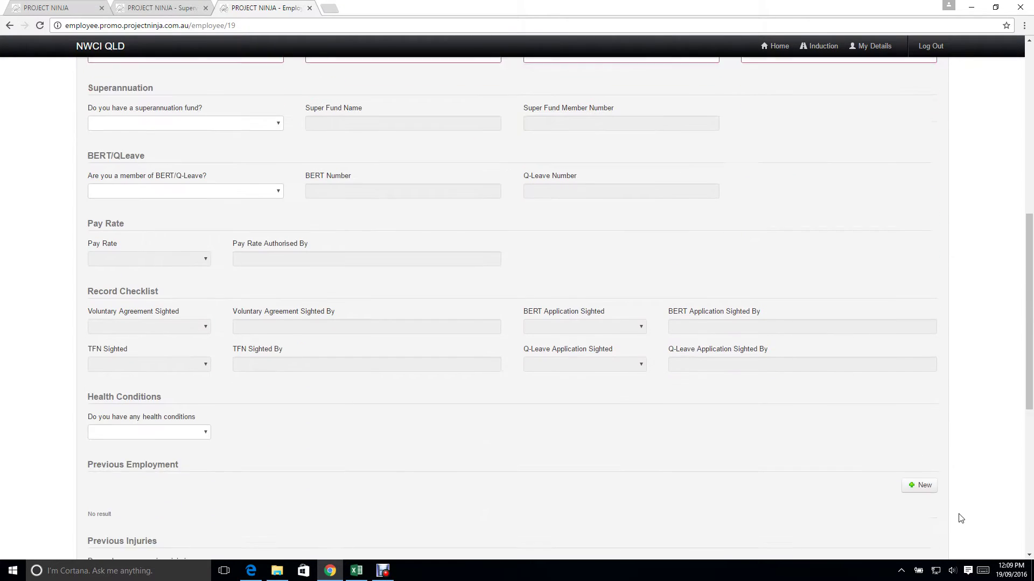
scroll(958, 539, "down", 1)
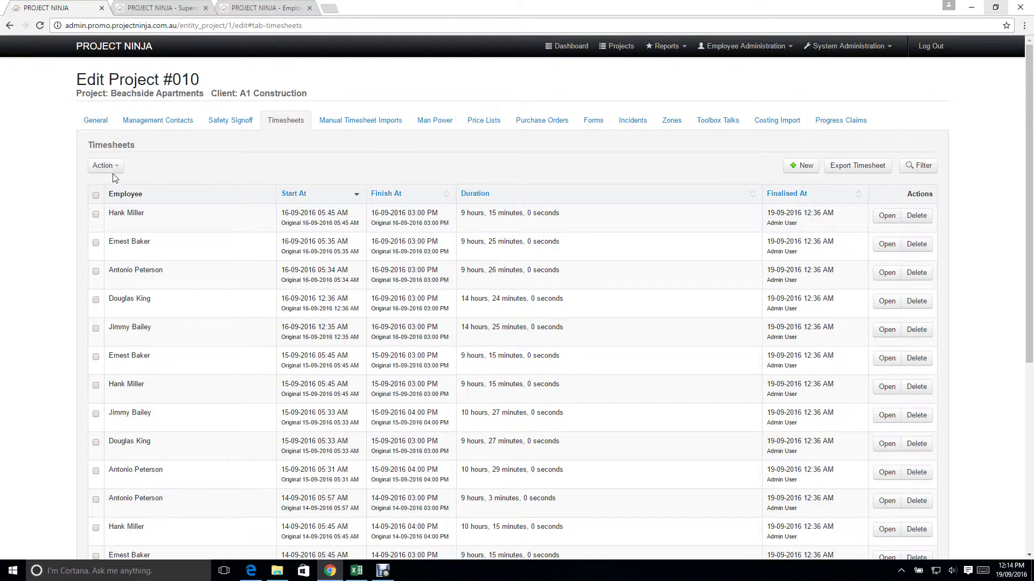
Select all listed timesheets of the Beachside Apartments project, set up a batch update with Finalise enabled, and close it without confirming.
left_click(96, 195)
left_click(114, 165)
left_click(114, 183)
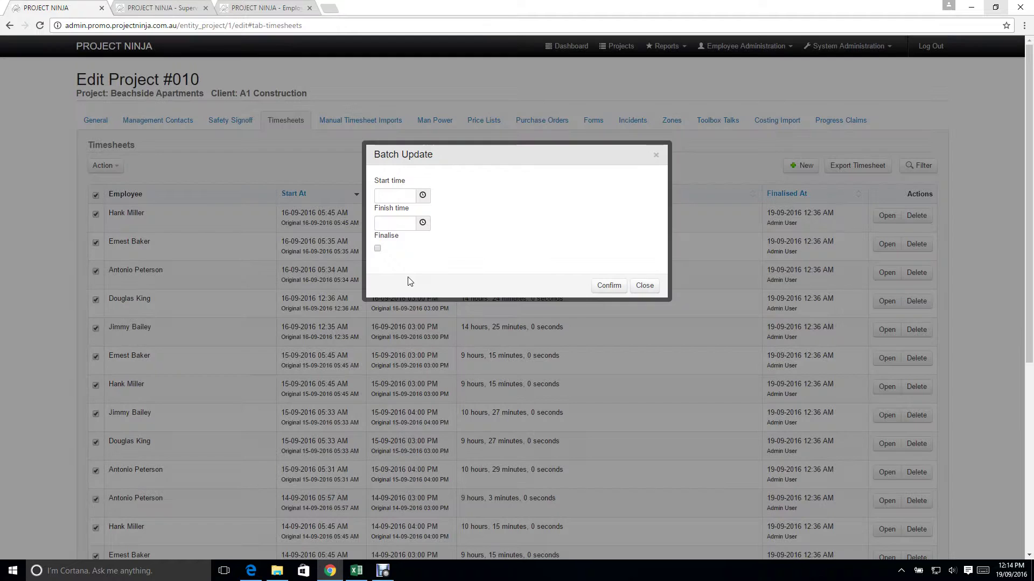
left_click(378, 250)
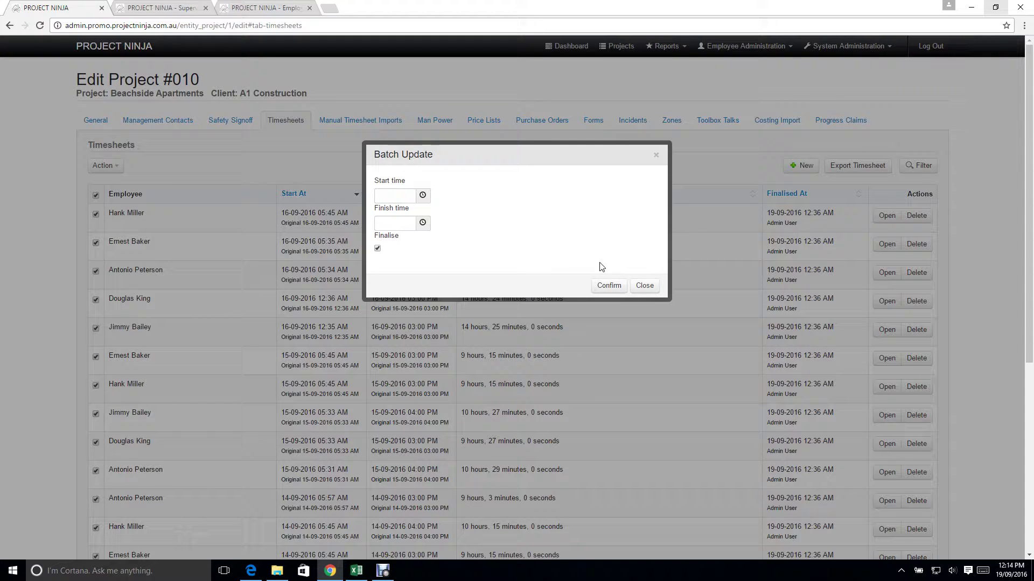
left_click(646, 286)
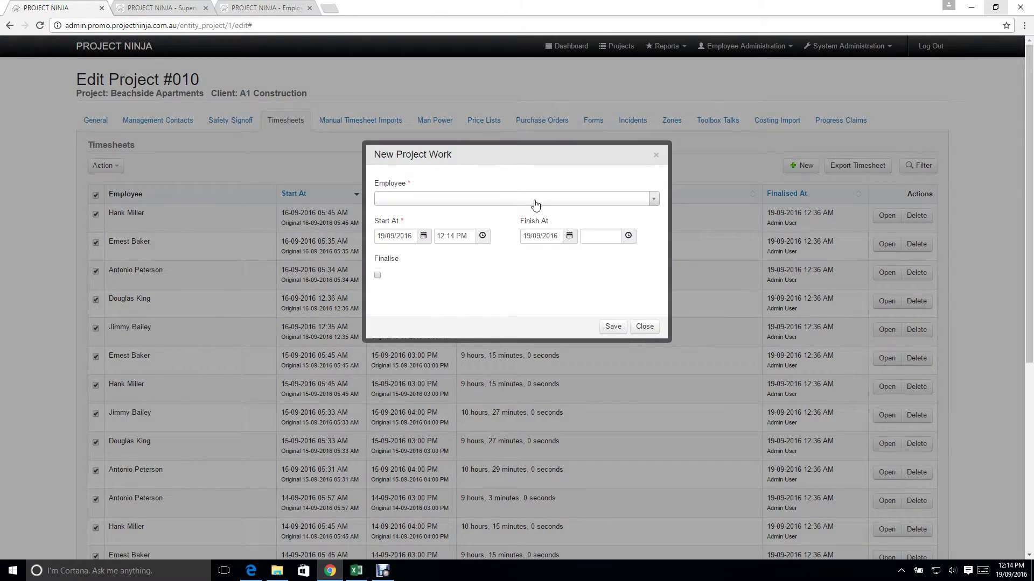
Choose the employee listed after Admin User for the new project work and set its start to 19/09/2016 at 06:00 AM.
left_click(535, 203)
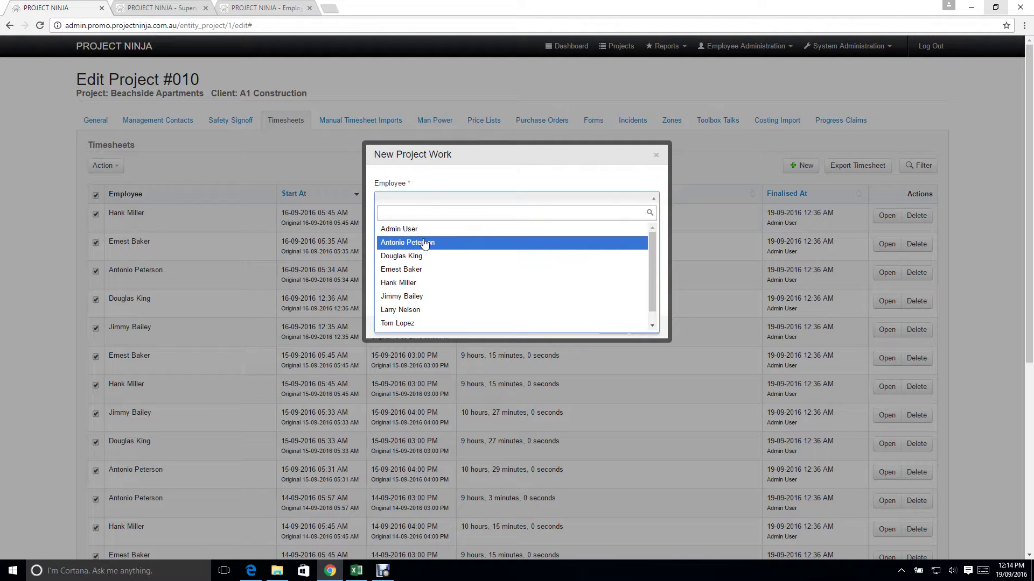
left_click(424, 244)
left_click(423, 236)
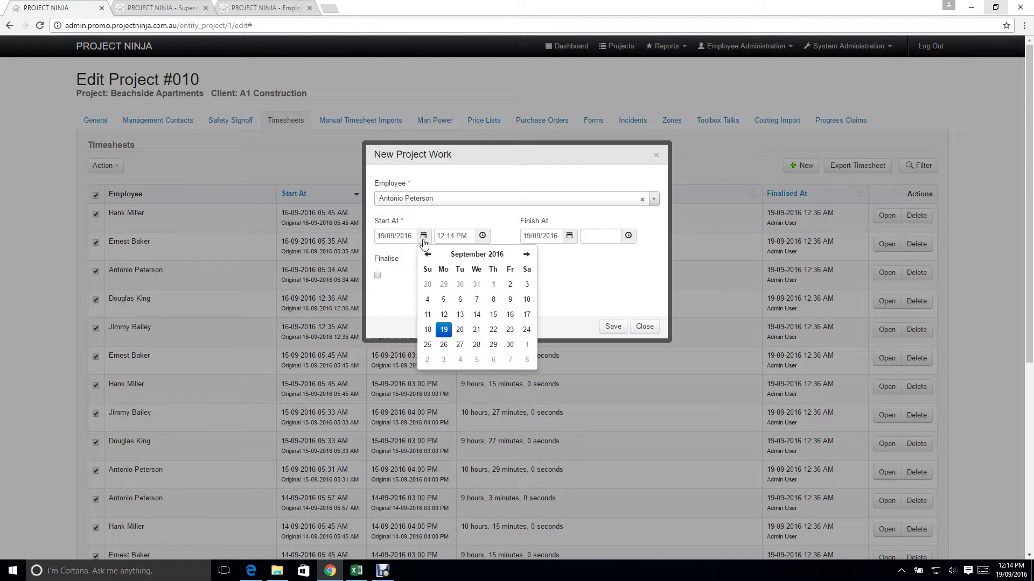
left_click(444, 328)
left_click(482, 236)
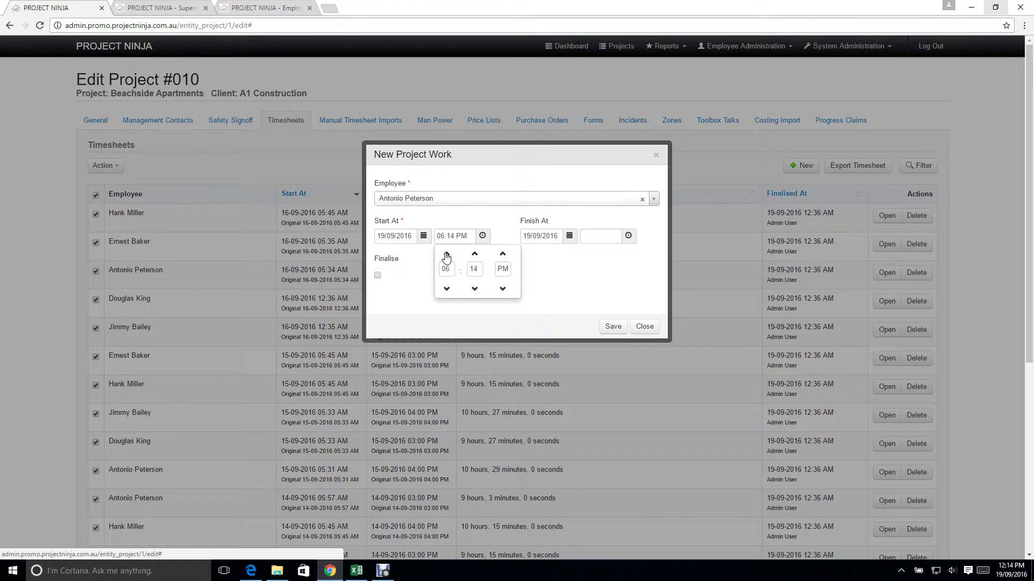
left_click(474, 289)
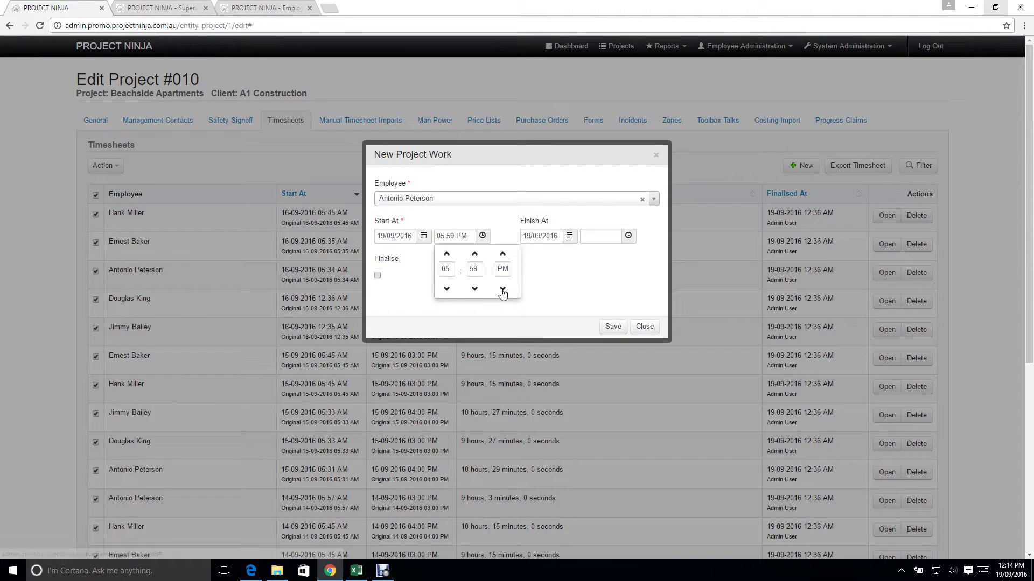
left_click(474, 253)
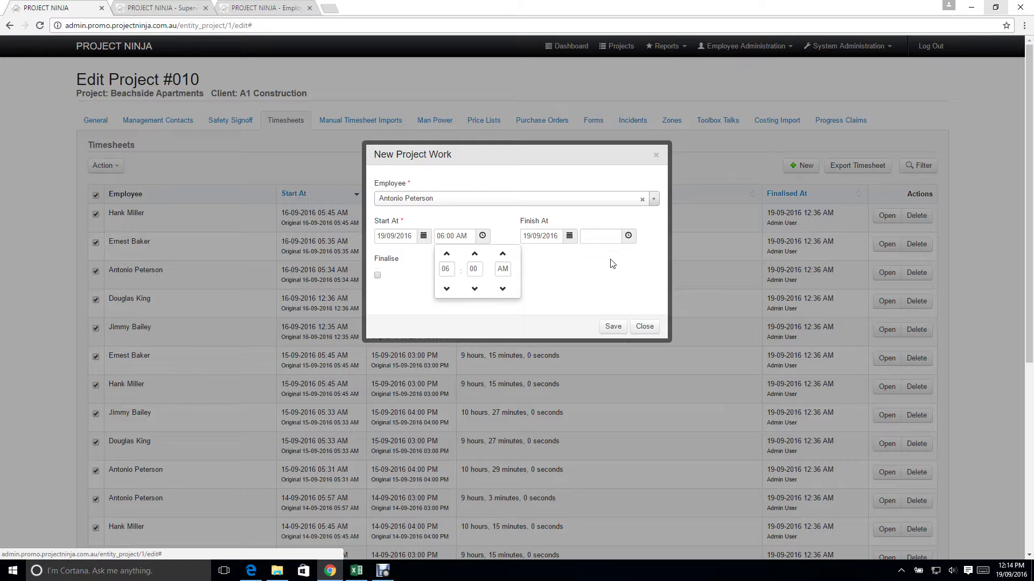
Set the new project work's finish to 19/09/2016 at 03:00 PM and save the timesheet.
left_click(570, 236)
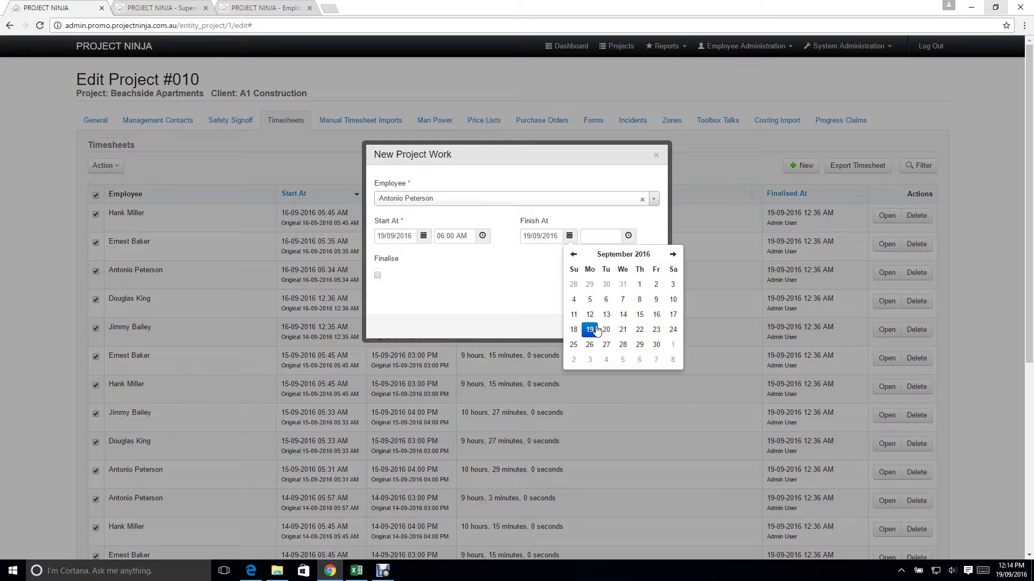
left_click(592, 330)
left_click(628, 236)
left_click(592, 254)
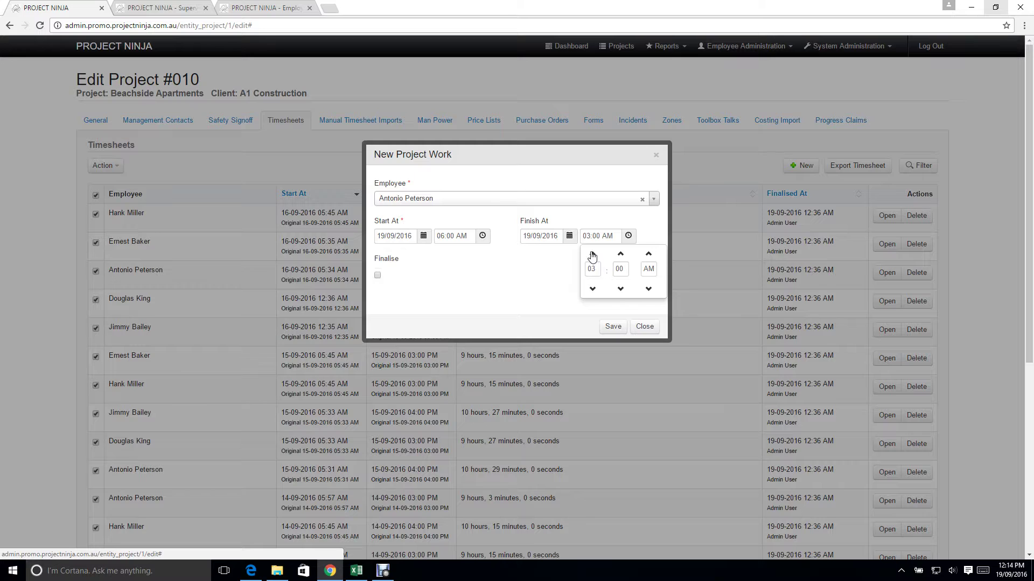
left_click(649, 254)
left_click(612, 326)
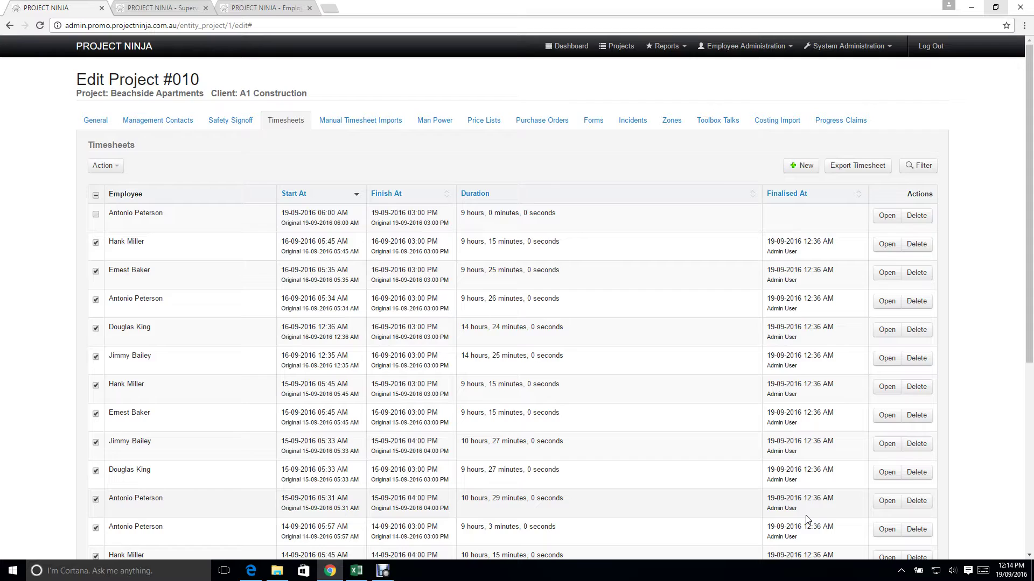
Export the project's timesheets for the week ending 11-09-2016 and download the file.
scroll(806, 519, "down", 6)
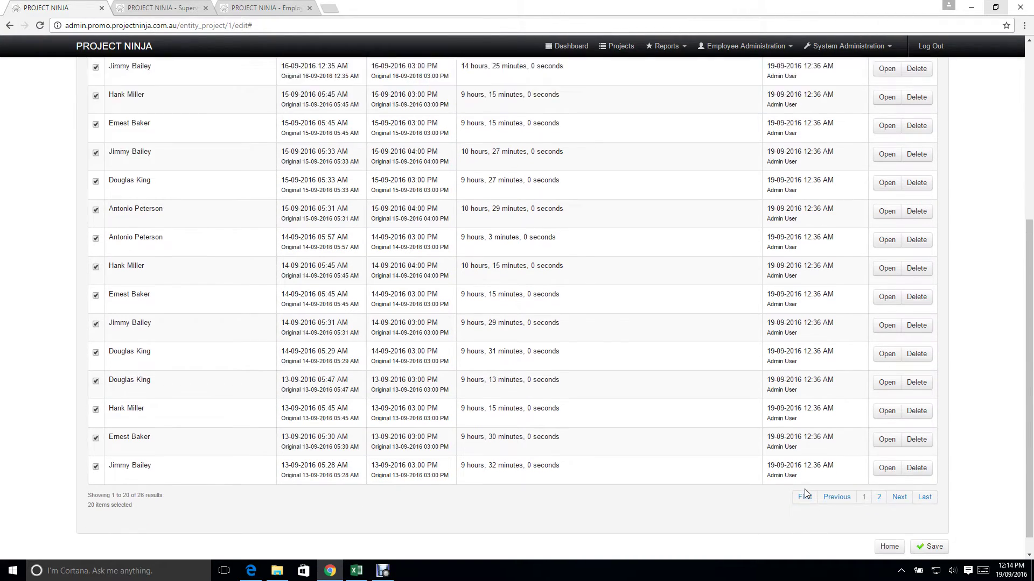
scroll(806, 494, "up", 6)
left_click(841, 168)
left_click(488, 202)
left_click(426, 218)
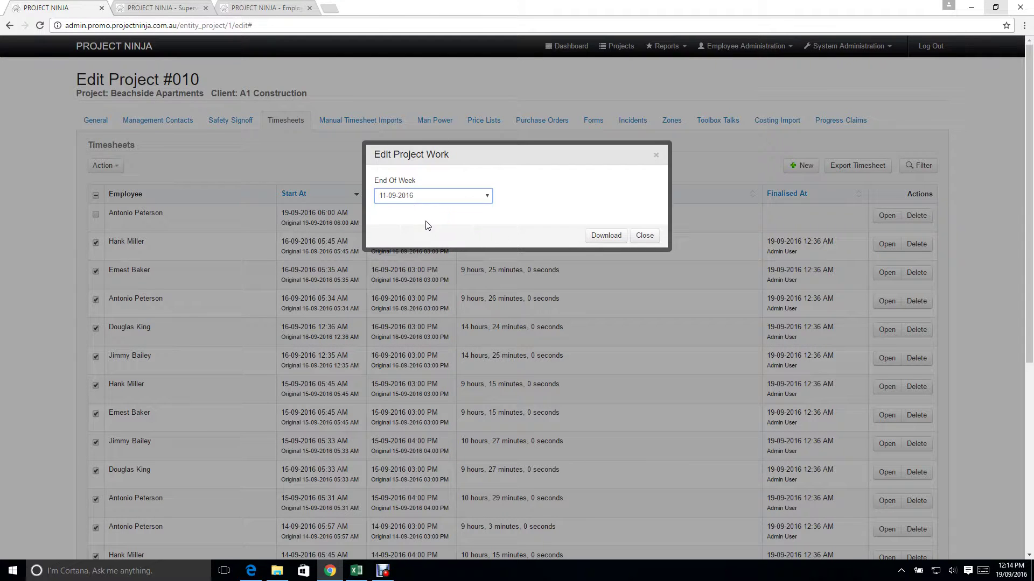
left_click(607, 237)
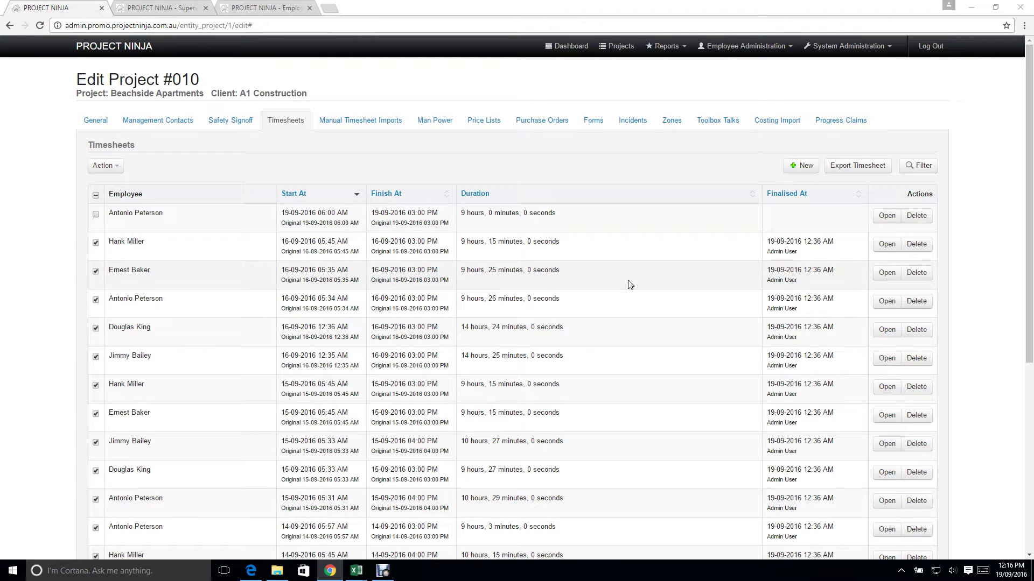
Set up a timesheet filter with the Start At date range from 14/09/2016 to 14/09/2016.
left_click(918, 166)
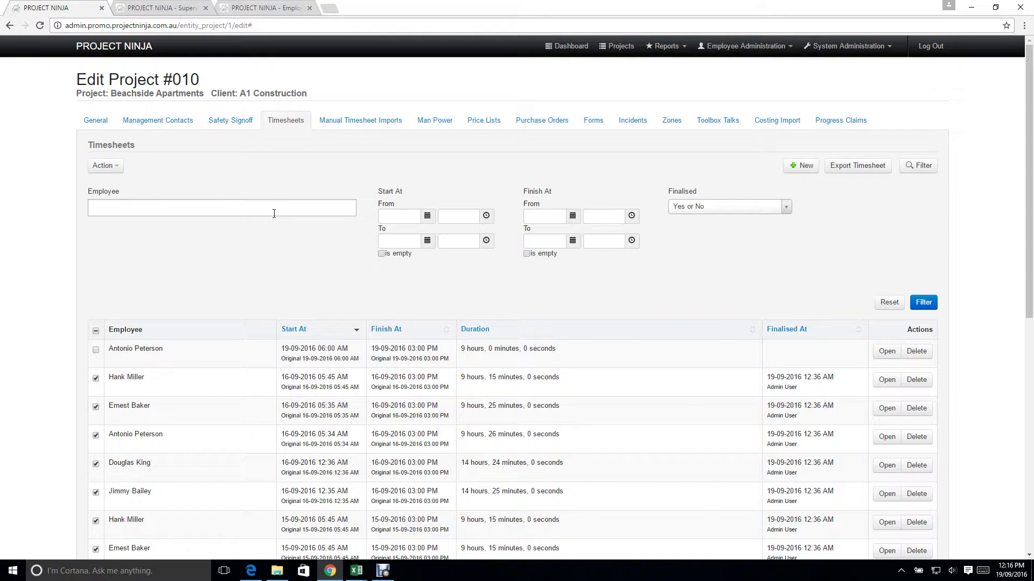
left_click(424, 216)
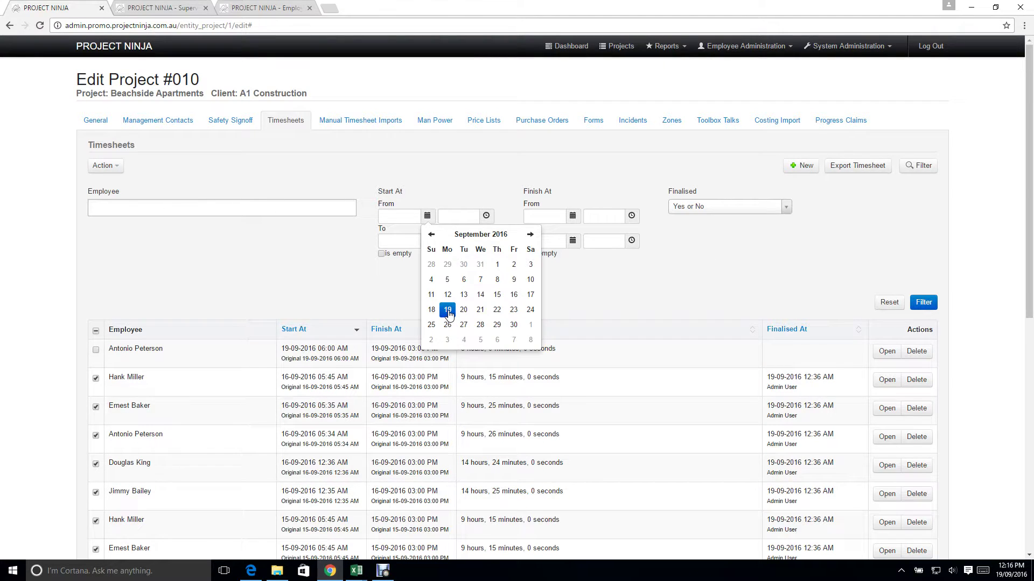
left_click(448, 309)
left_click(426, 217)
left_click(478, 300)
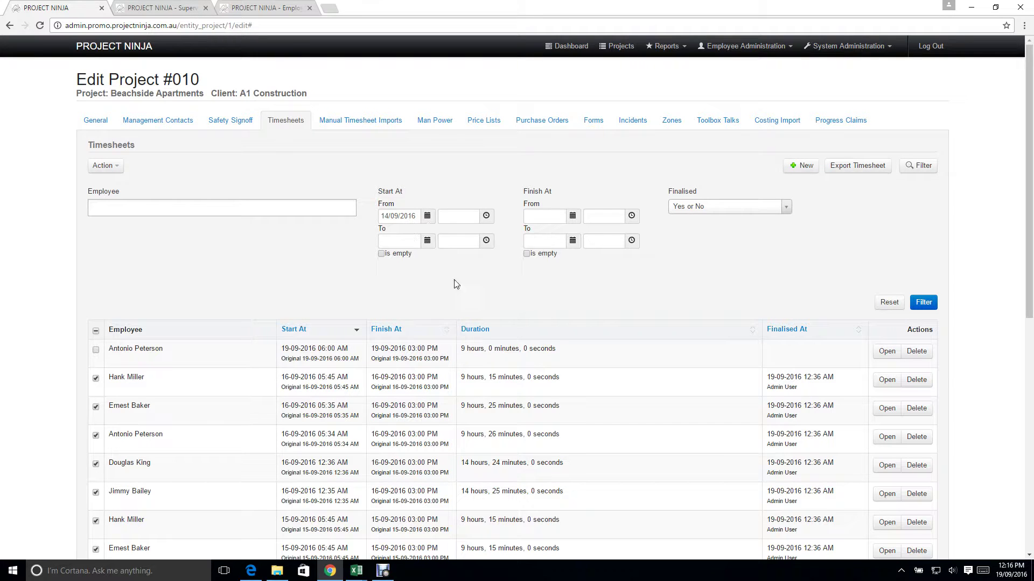
left_click(428, 242)
left_click(478, 325)
Limit the Start At range to 01:00 AM through 11:00 PM and apply the timesheet filter.
left_click(486, 217)
left_click(450, 233)
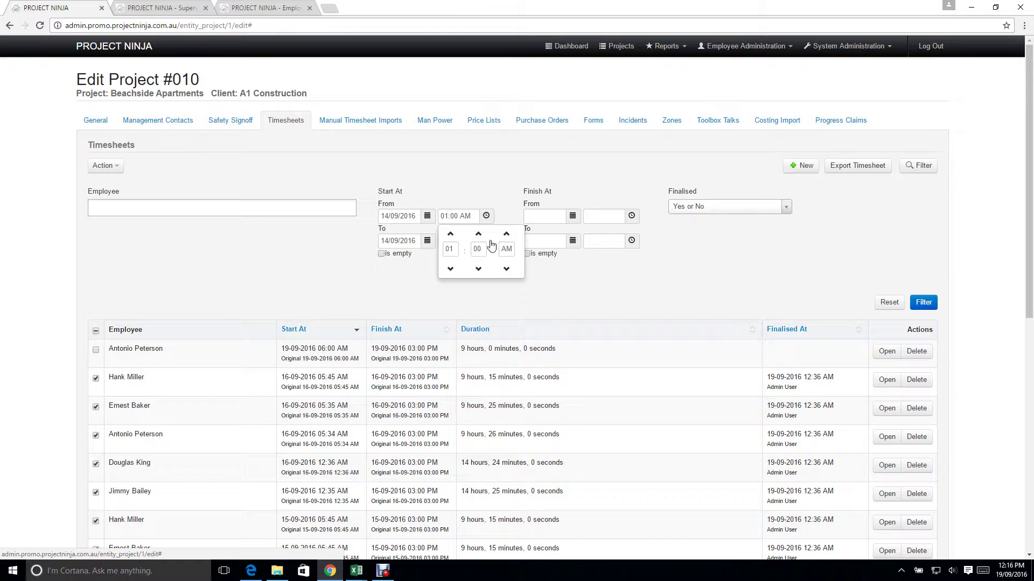
left_click(527, 301)
left_click(486, 240)
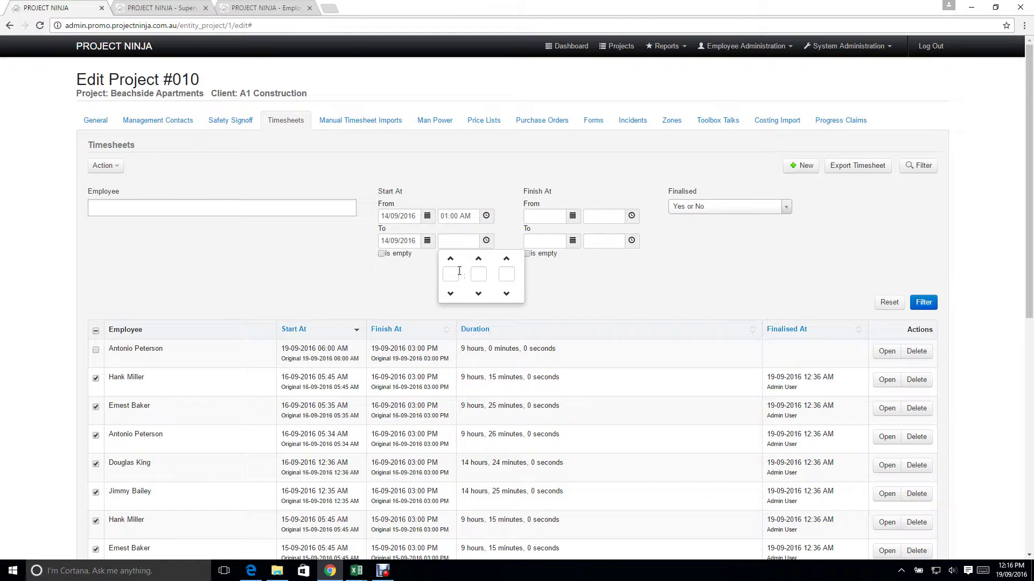
left_click(451, 293)
left_click(576, 278)
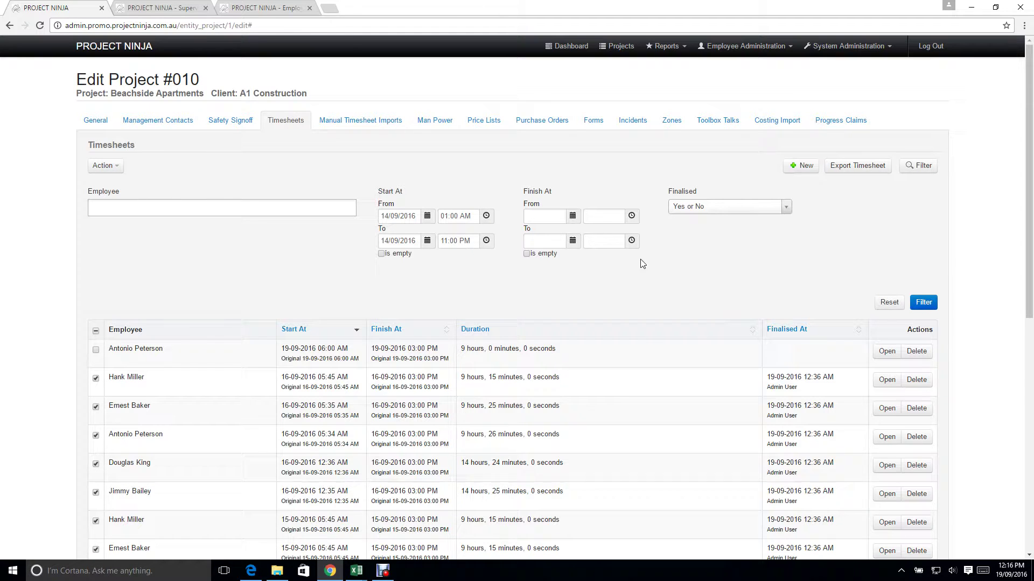
left_click(923, 302)
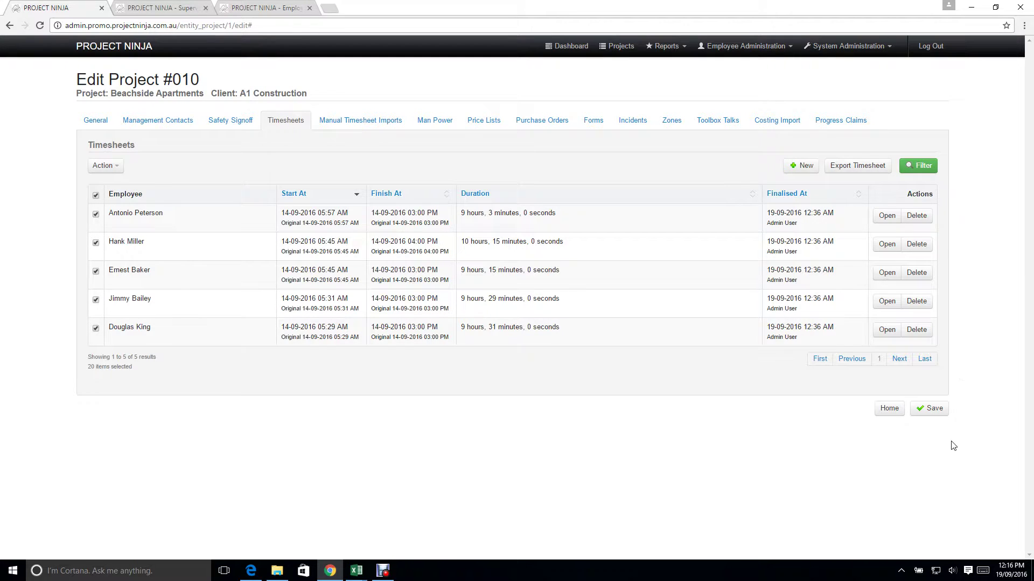
Open a new manual timesheet import, view the files available for upload, and close the form without saving.
left_click(889, 412)
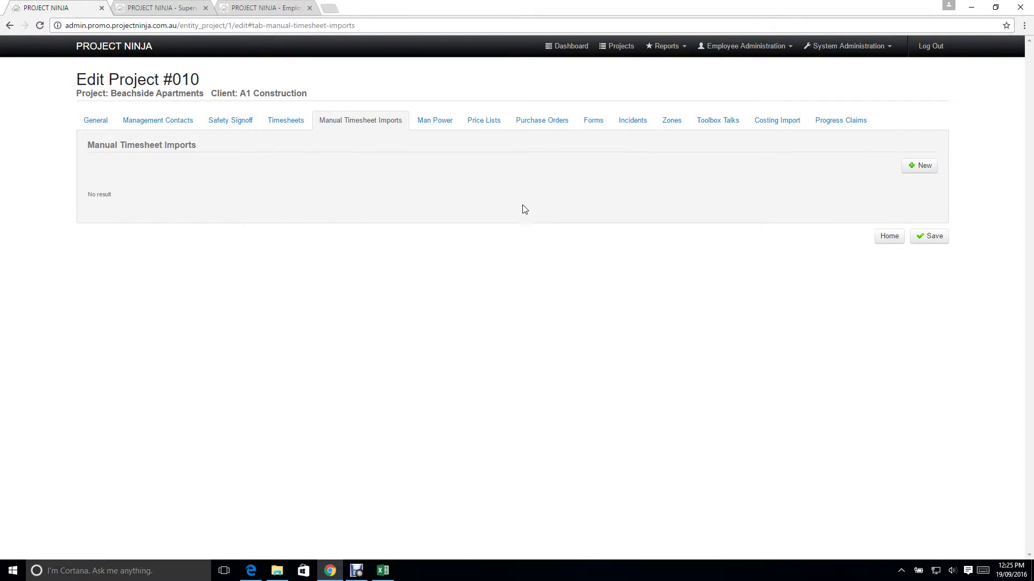
left_click(920, 166)
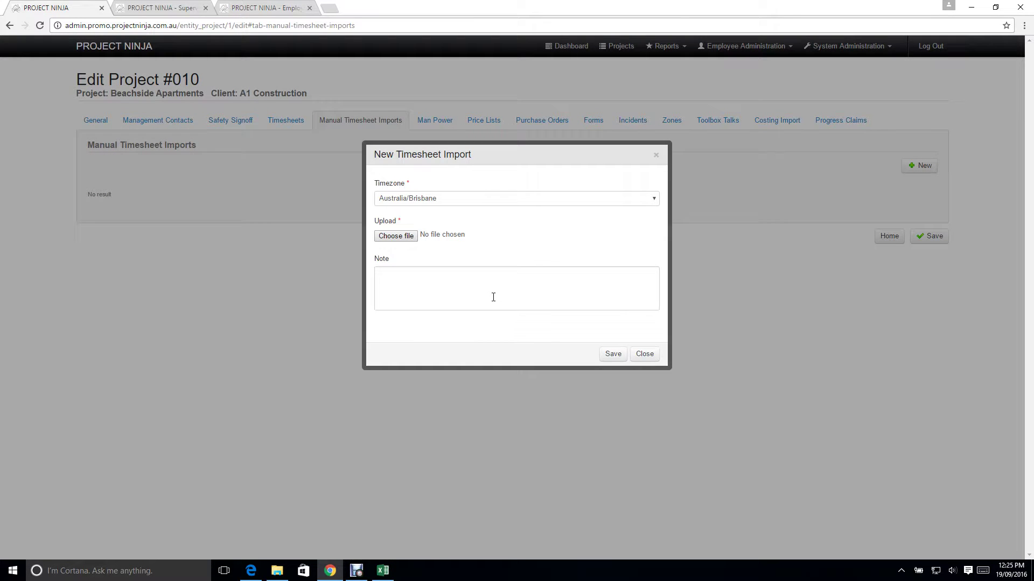
left_click(400, 237)
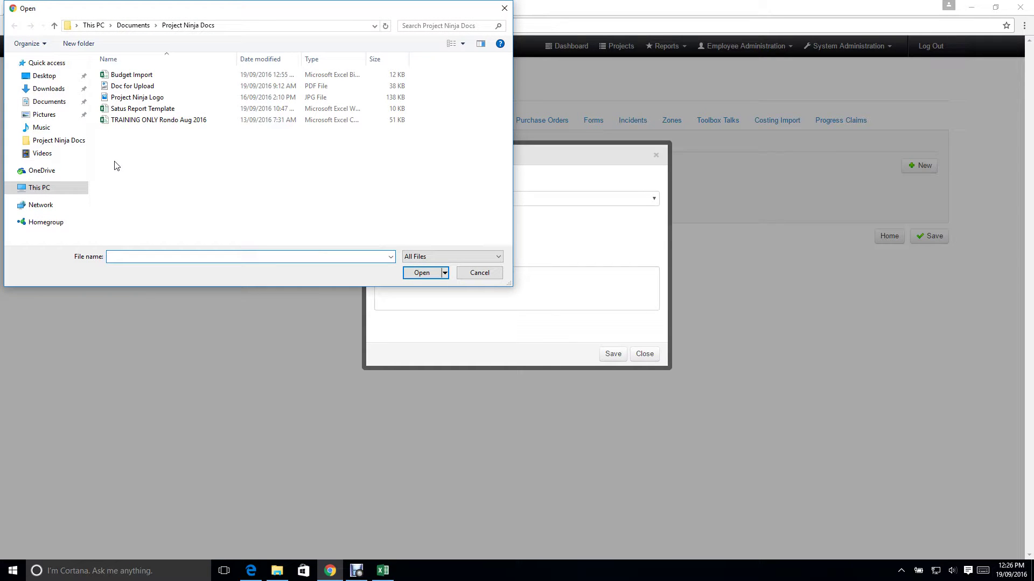
left_click(477, 274)
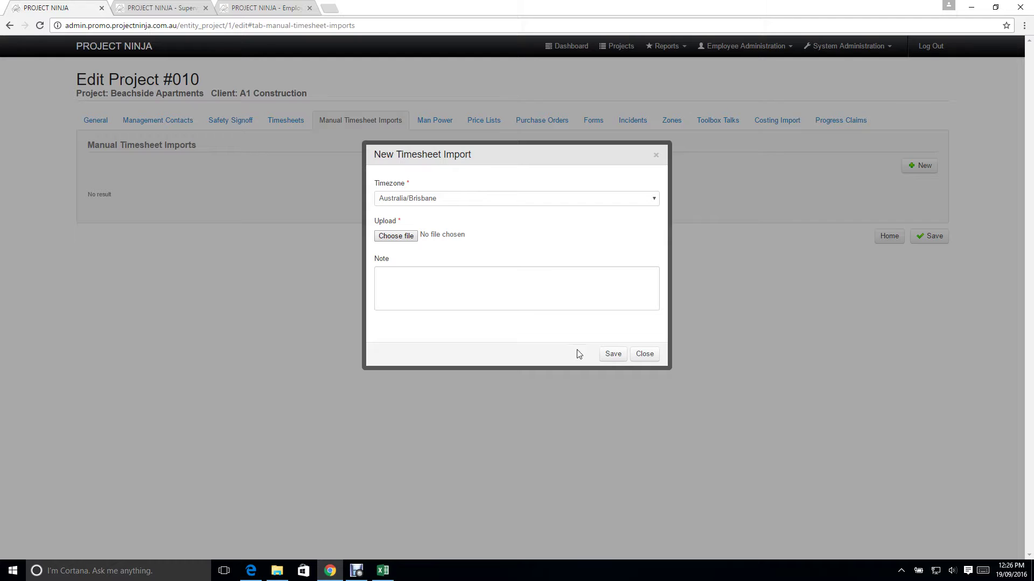
left_click(638, 355)
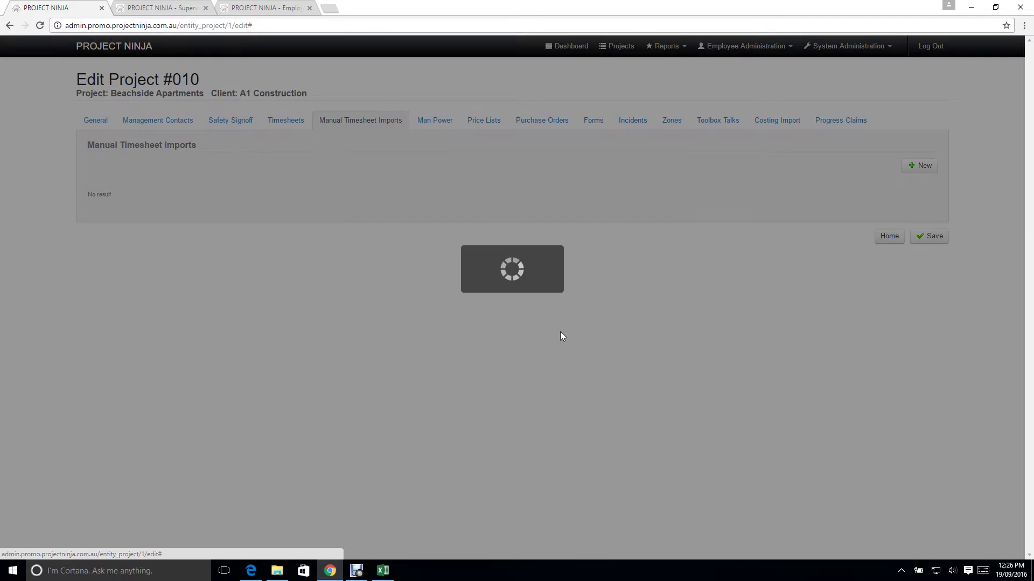
Return to the project's timesheets and look through the listed entries.
left_click(303, 122)
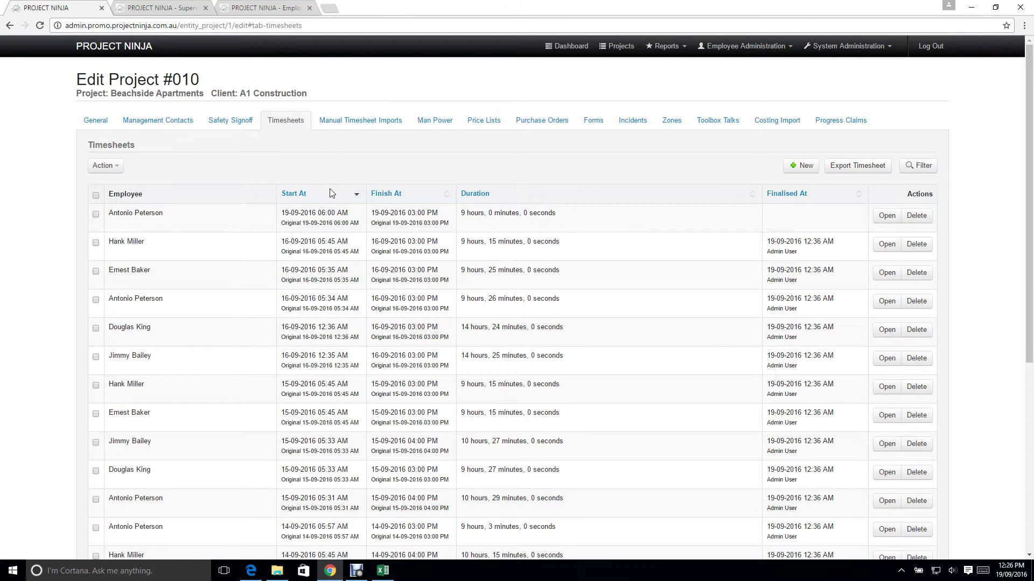
scroll(355, 360, "down", 1)
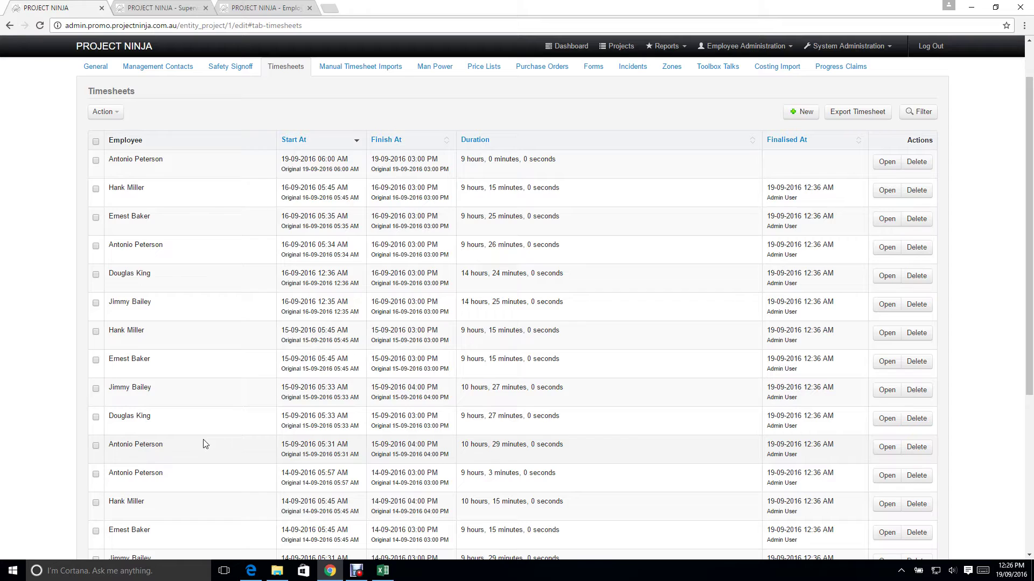
scroll(204, 444, "down", 5)
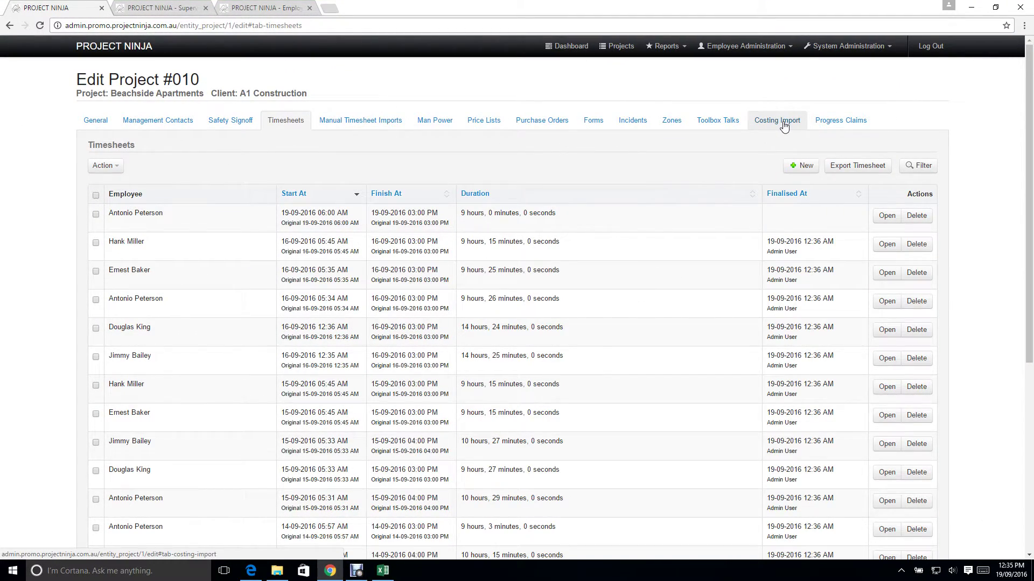
View the project's costing imports and preview the Level 10 zone's sub-zone costs.
left_click(784, 126)
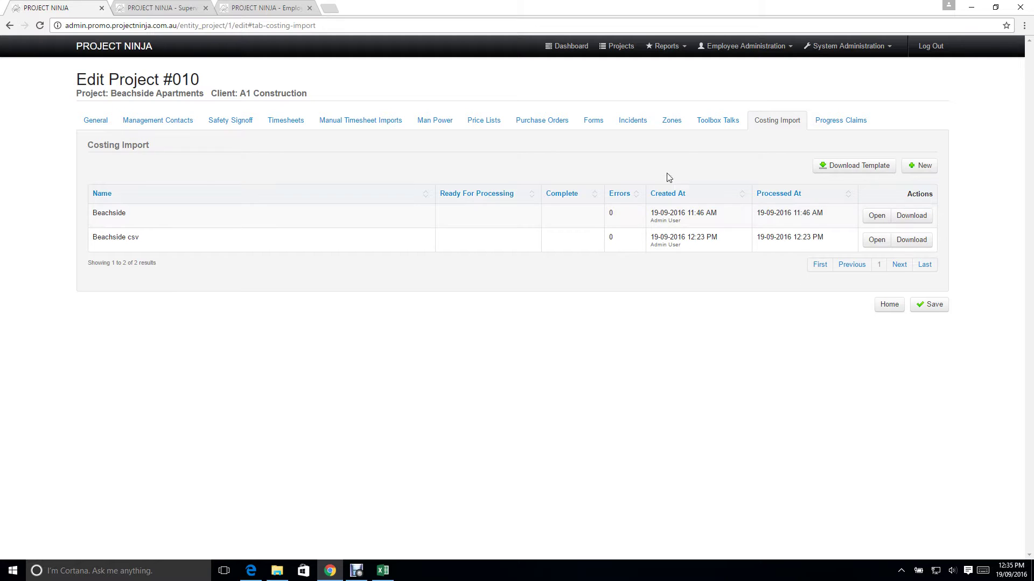
left_click(672, 120)
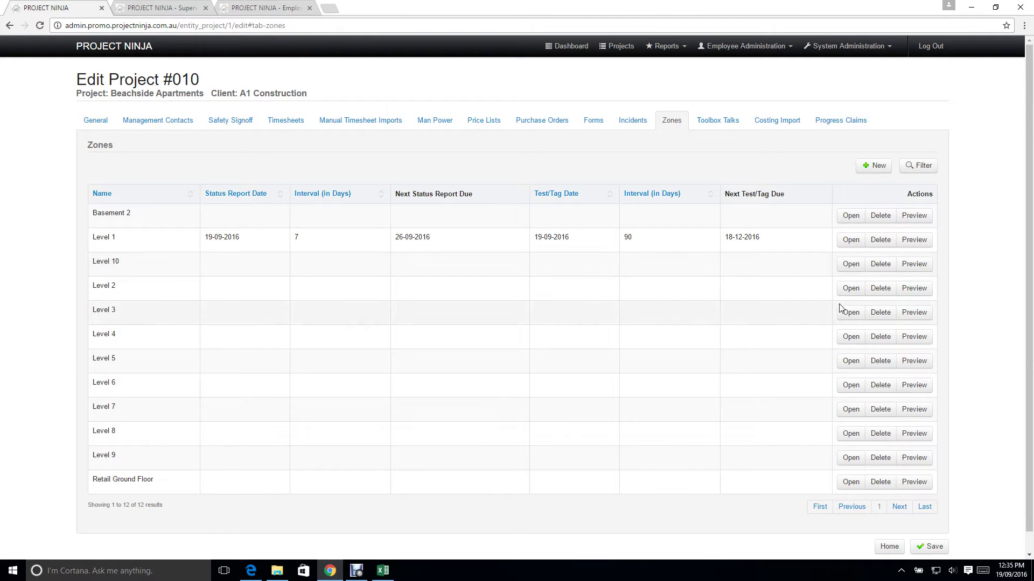
left_click(913, 238)
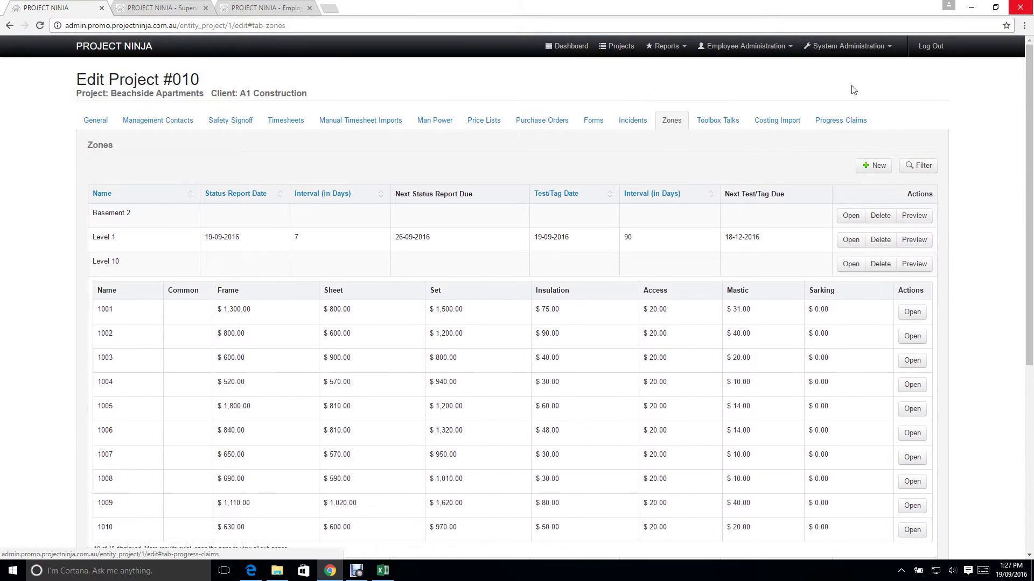
Open the last listed employee's progress claim for the week ending 18-09-2016 and check its Clone From options.
left_click(837, 122)
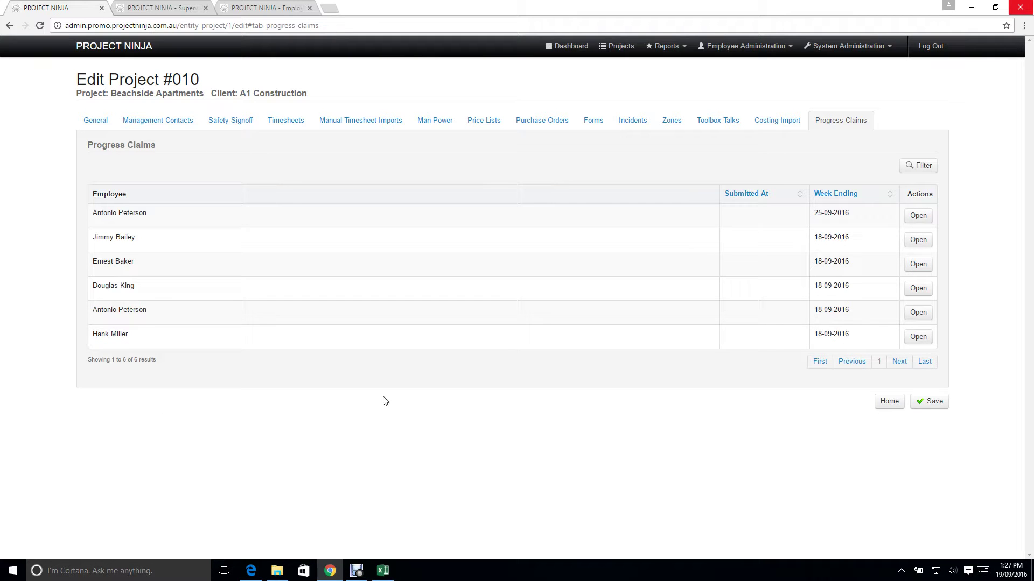
left_click(918, 336)
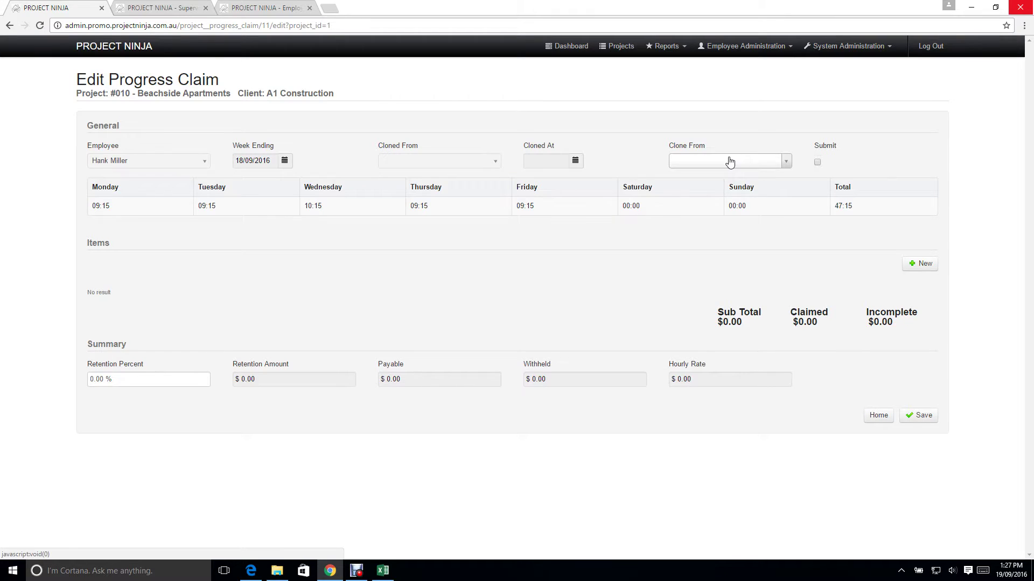
left_click(730, 161)
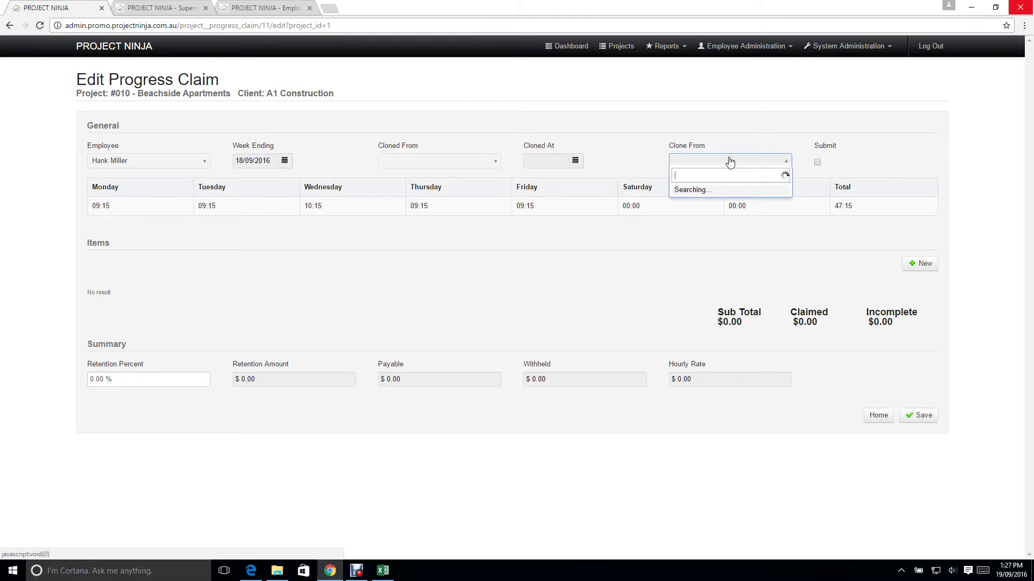
left_click(873, 175)
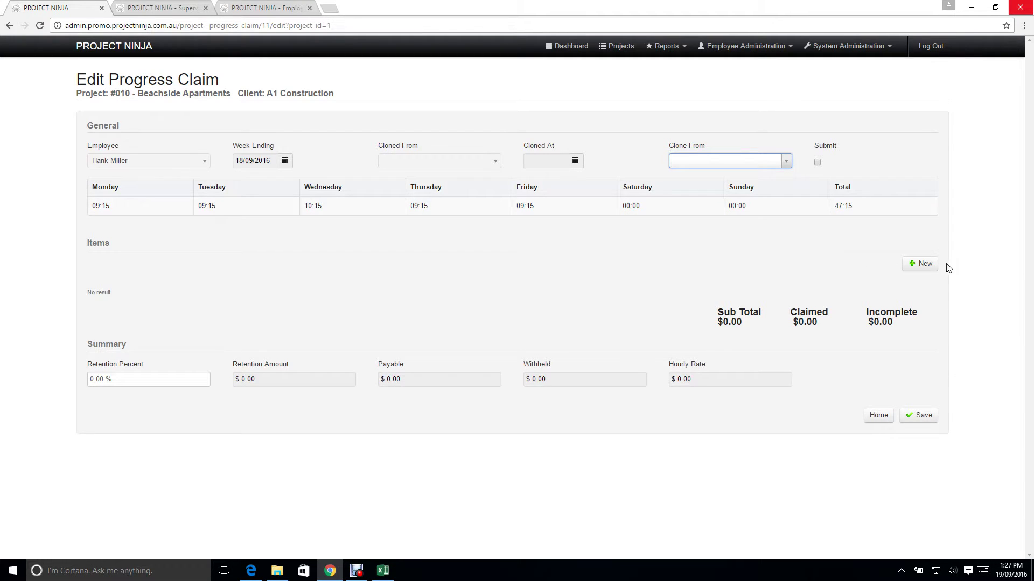
Create a new progress claim item with work type Sheet for zone Level 1, sub-zone 101.
left_click(922, 264)
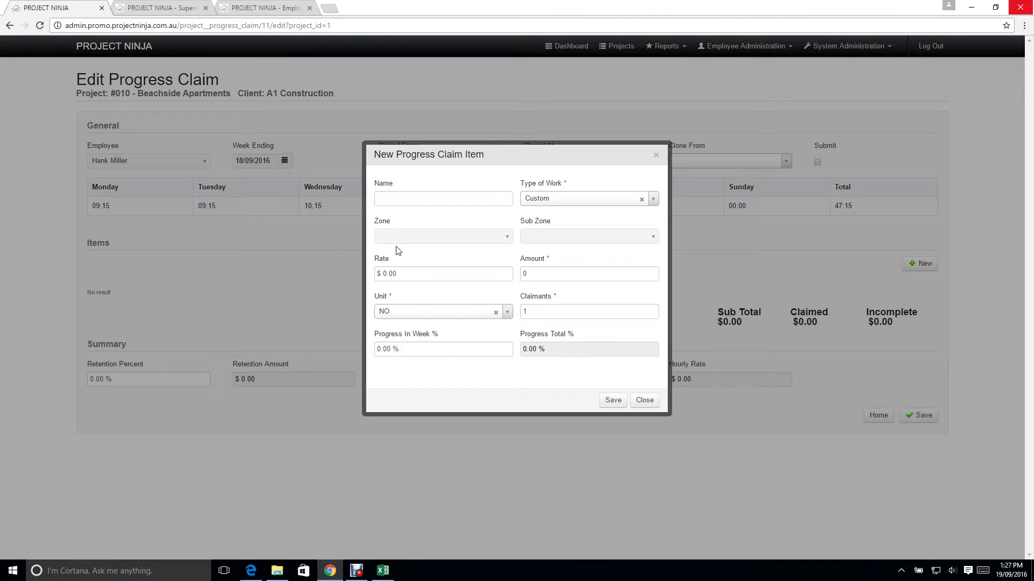
left_click(653, 200)
left_click(588, 242)
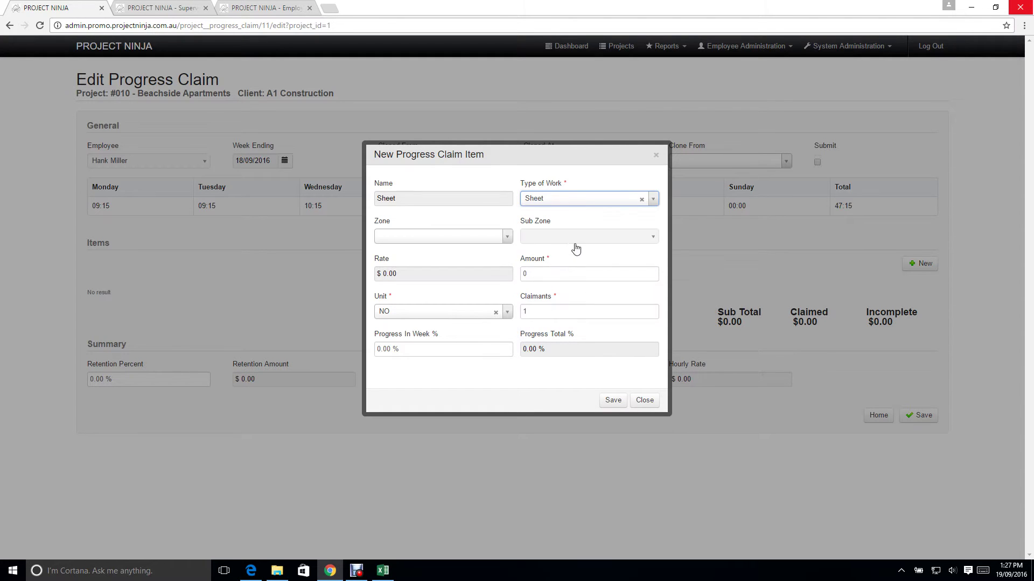
left_click(507, 237)
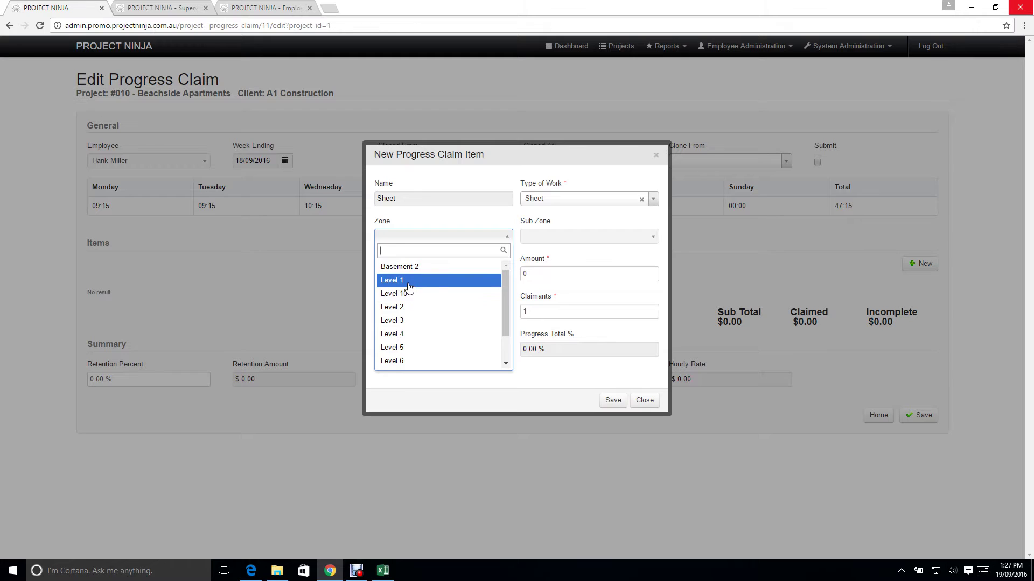
left_click(408, 283)
left_click(647, 237)
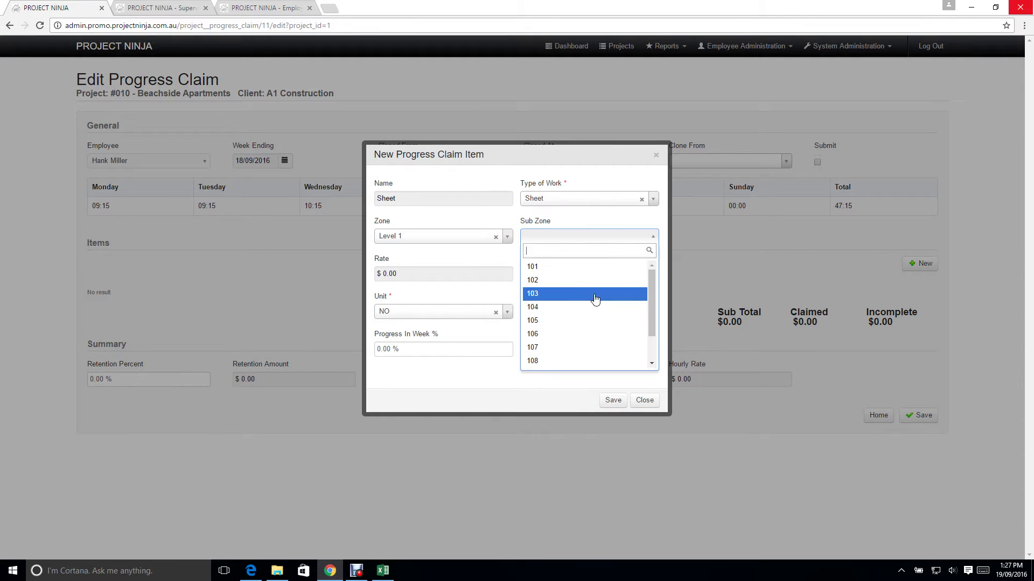
left_click(568, 267)
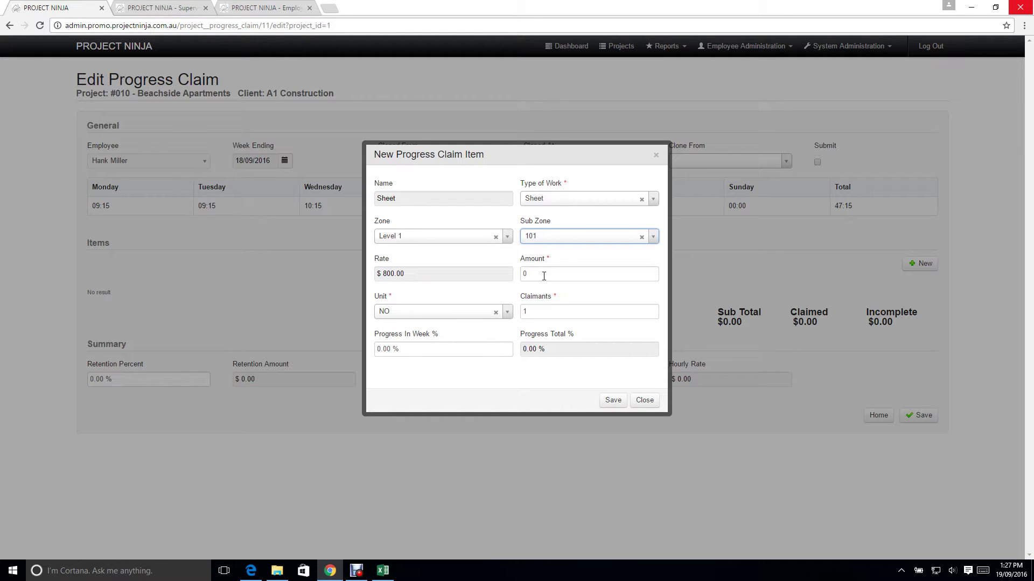
Set the item's progress in week to 100% and amount to 1, save it, and save and leave the progress claim.
left_click(476, 351)
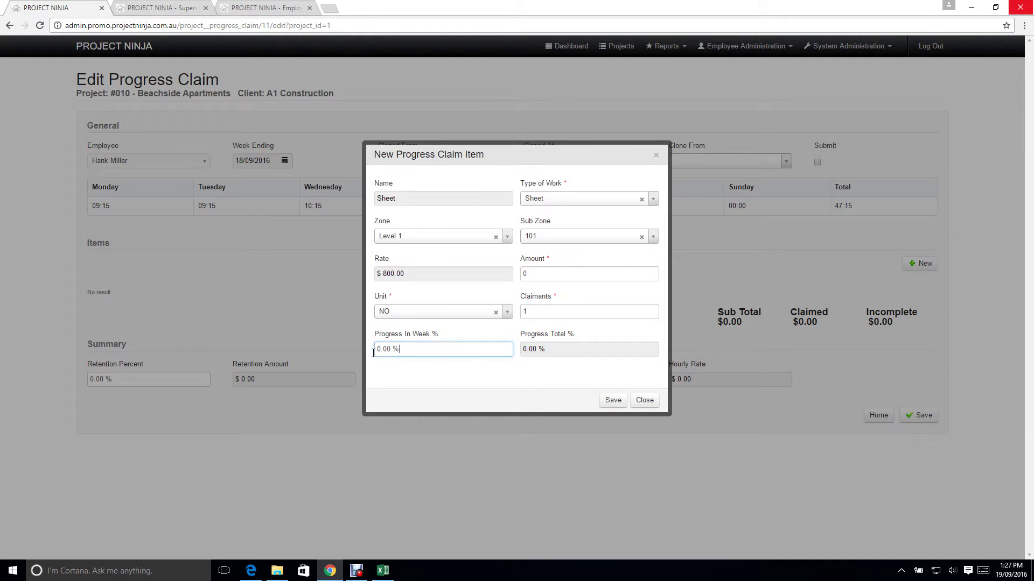
type("100")
left_click(618, 288)
left_click(545, 274)
type("1")
left_click(613, 402)
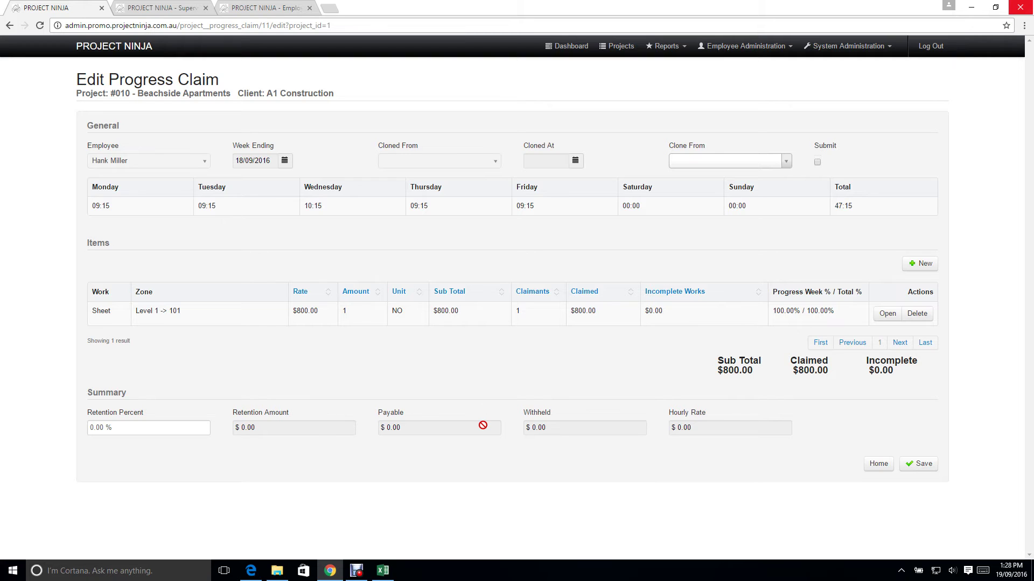
left_click(923, 470)
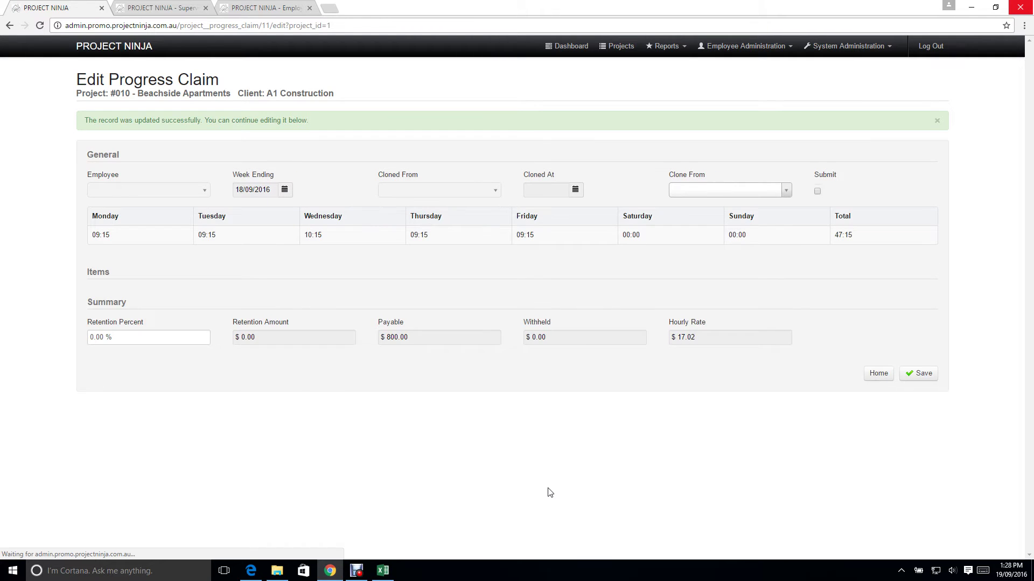
left_click(878, 493)
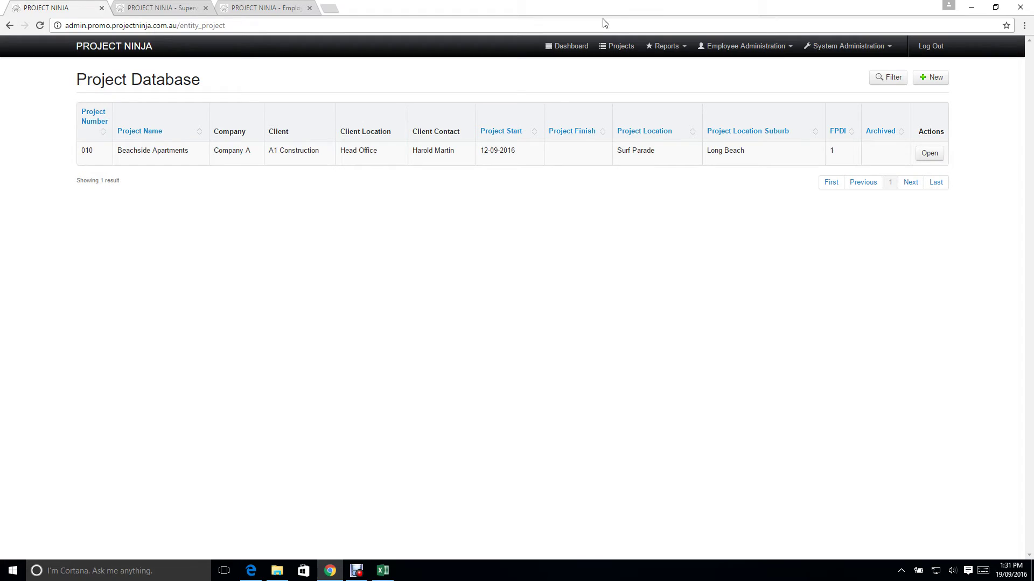
Generate the Employee Jobpac Report for project #010 - Beachside Apartments from 12/09/2016 to 18/09/2016.
left_click(654, 50)
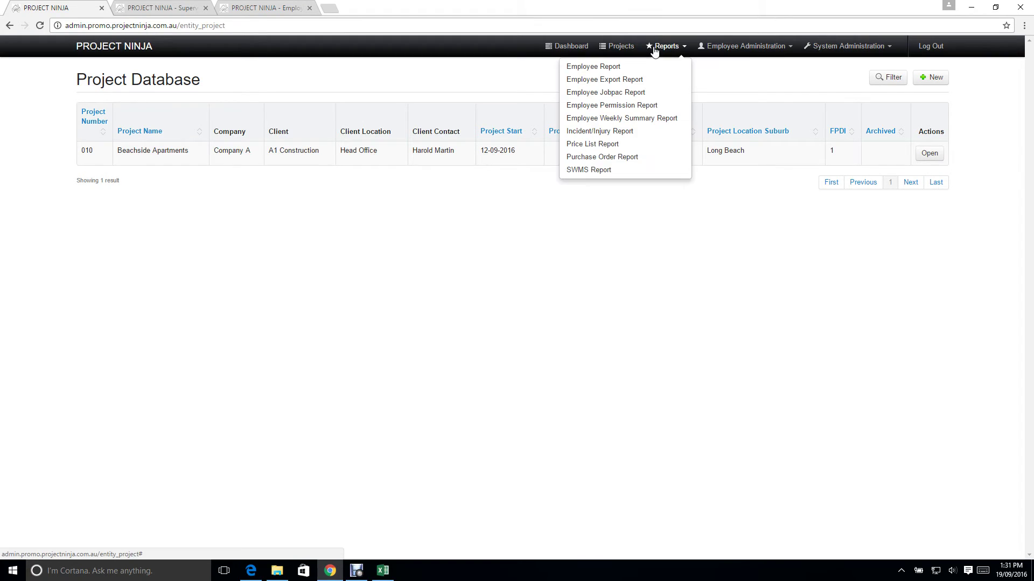
left_click(626, 93)
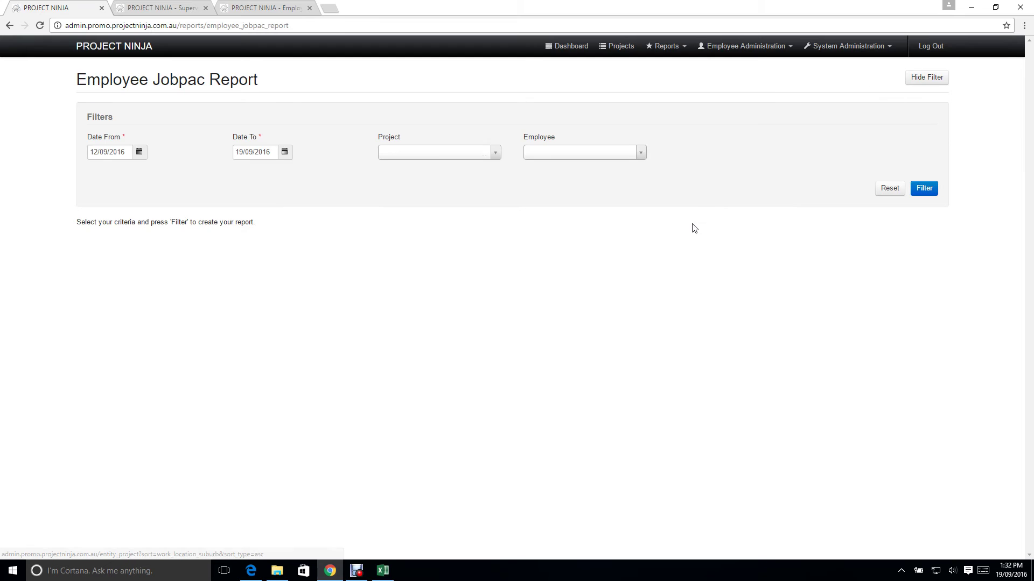
left_click(139, 155)
left_click(158, 231)
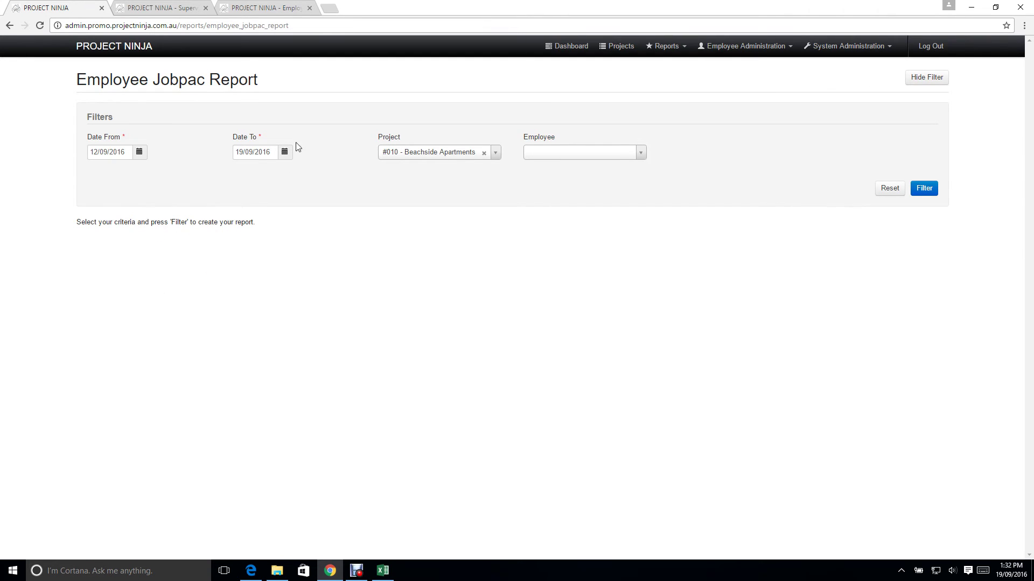
left_click(285, 152)
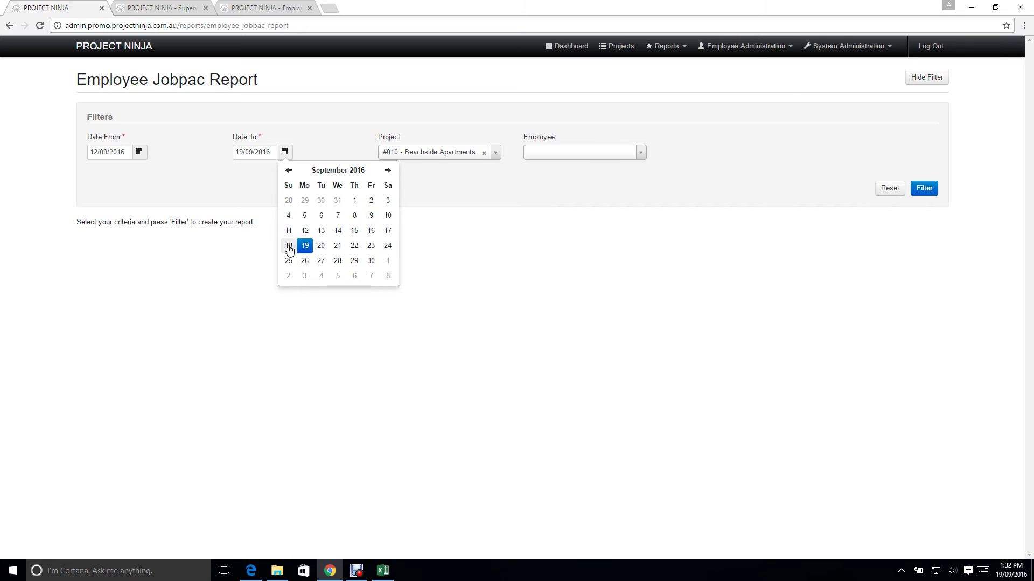
left_click(288, 247)
left_click(494, 154)
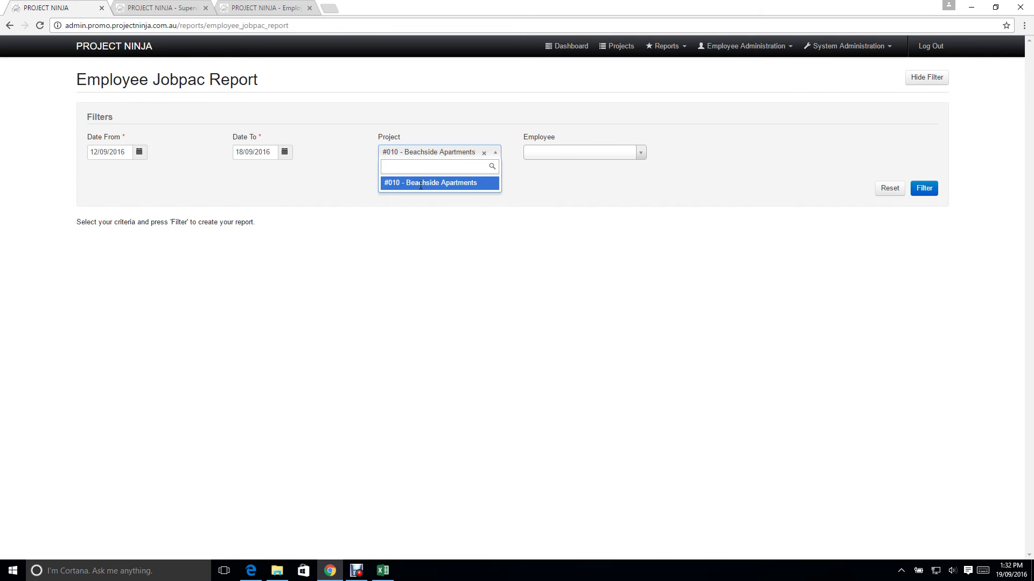
left_click(421, 183)
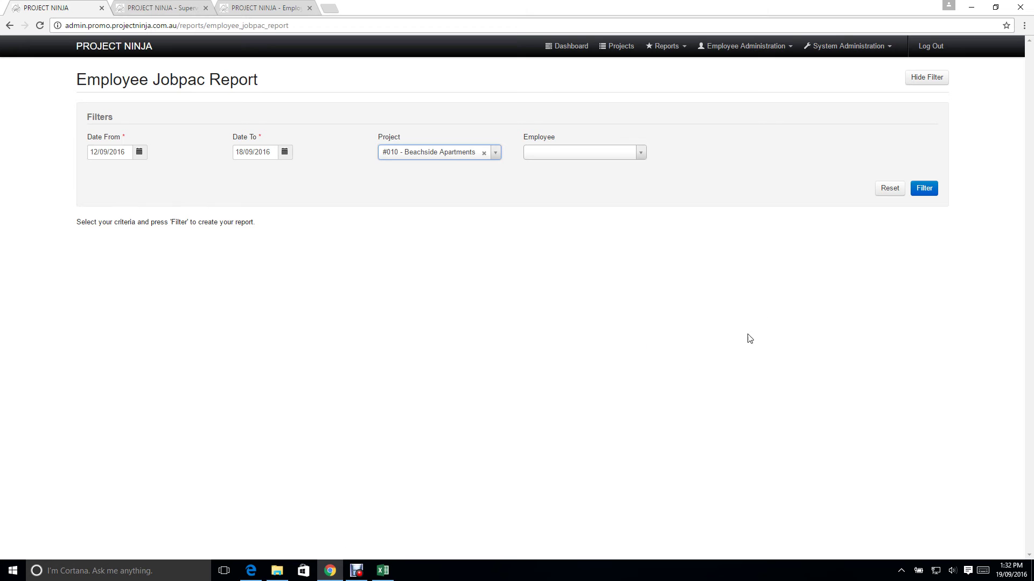
left_click(925, 189)
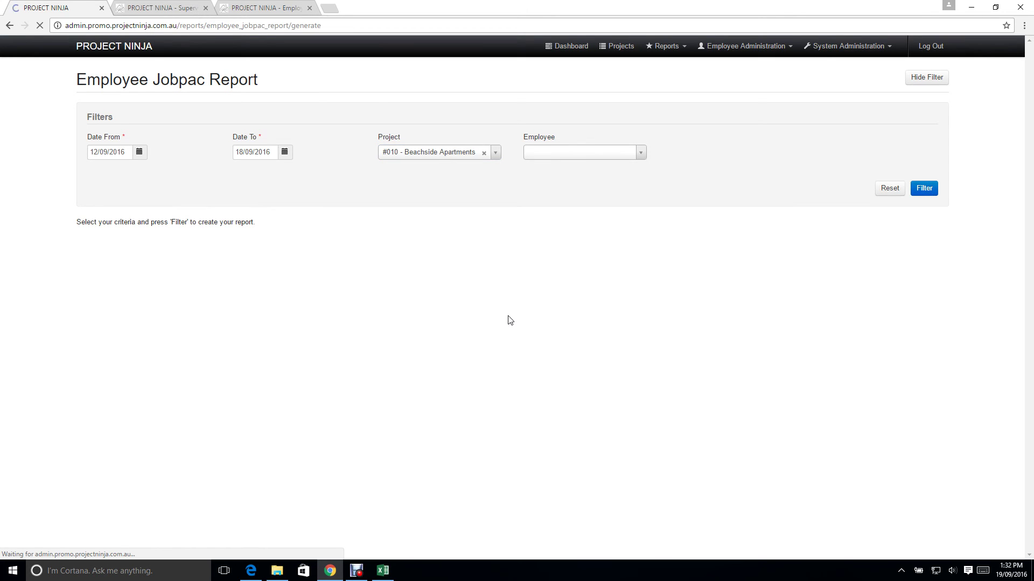
Review the generated report rows, export them to Jobpac format, and dismiss the download notice.
scroll(637, 388, "down", 5)
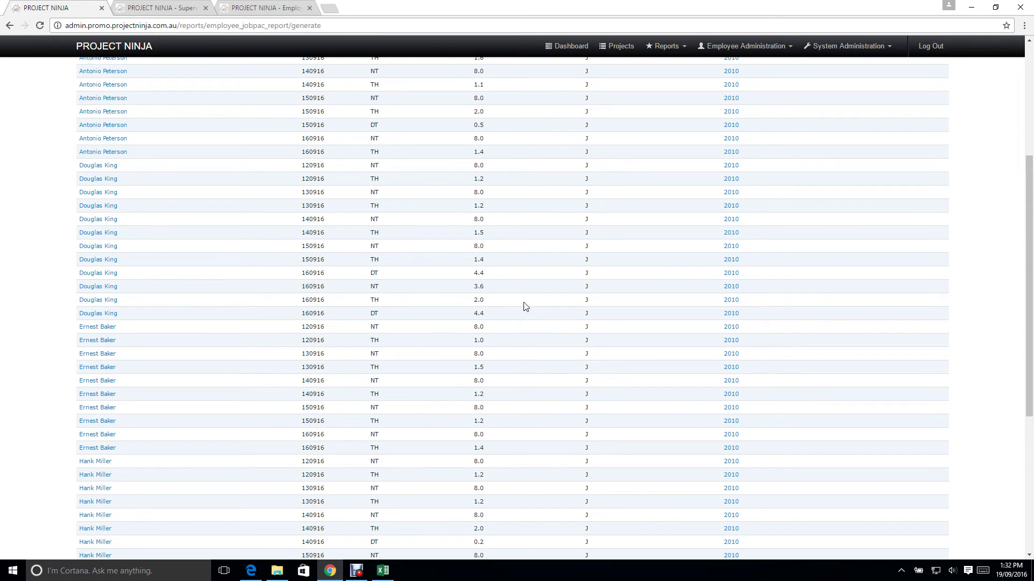
scroll(520, 304, "up", 3)
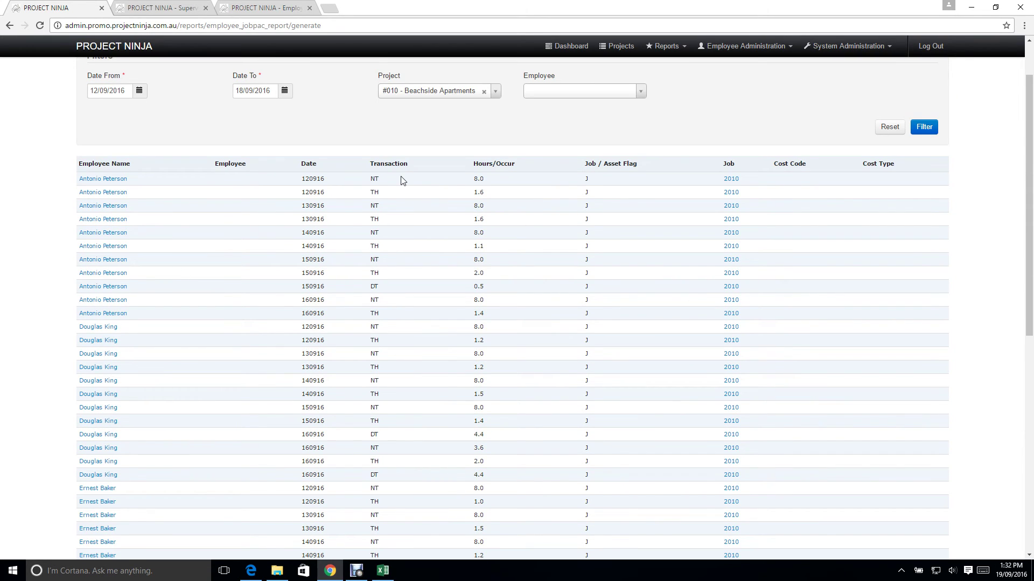
scroll(413, 184, "up", 1)
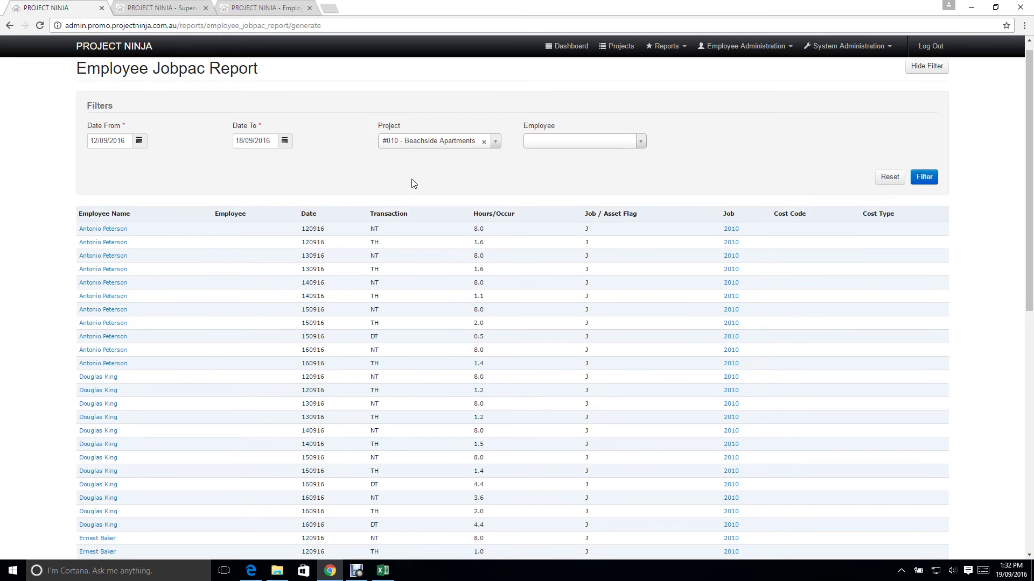
scroll(459, 311, "down", 9)
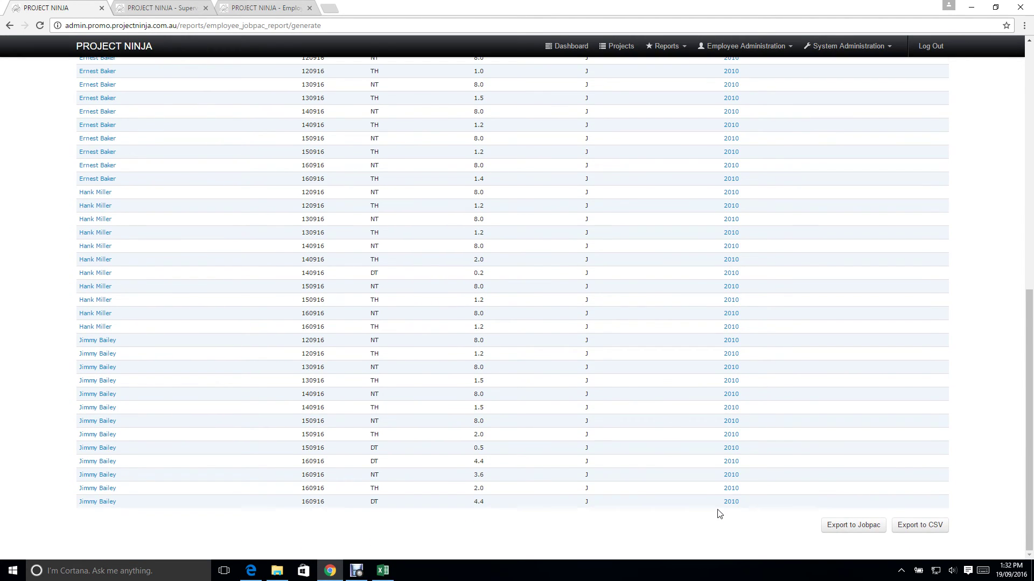
left_click(872, 521)
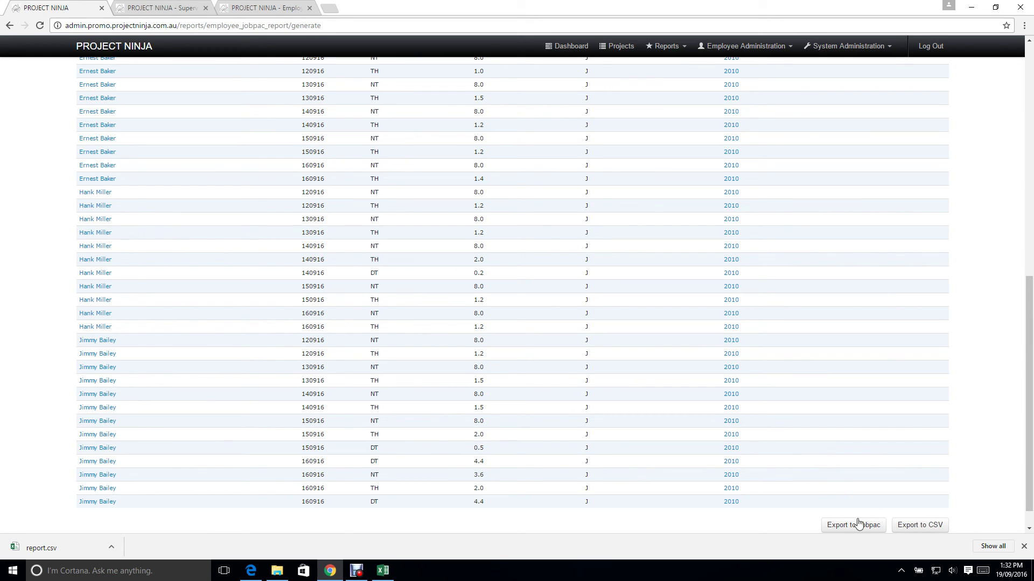
left_click(1024, 546)
left_click_drag(1027, 549, 1022, 266)
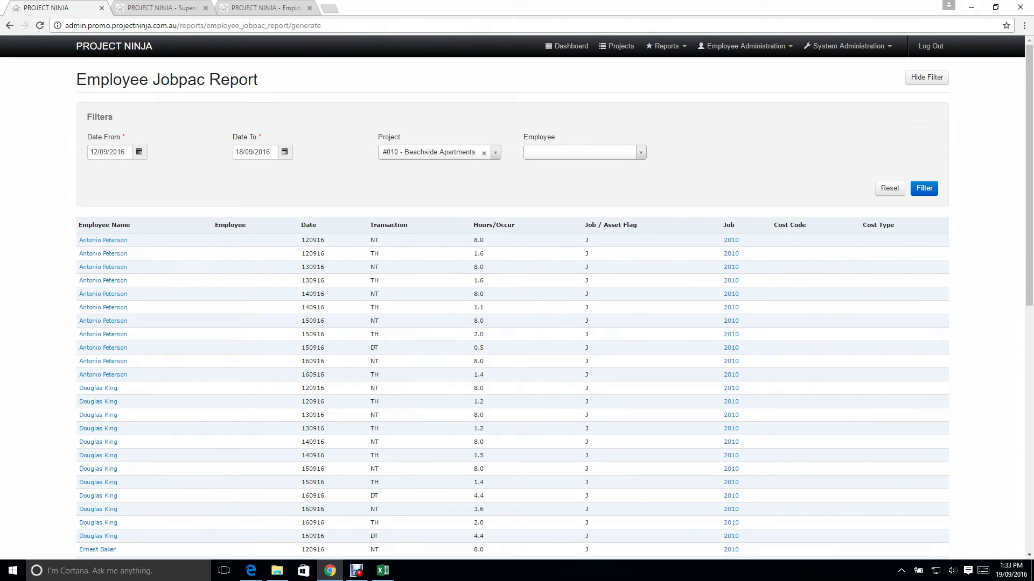